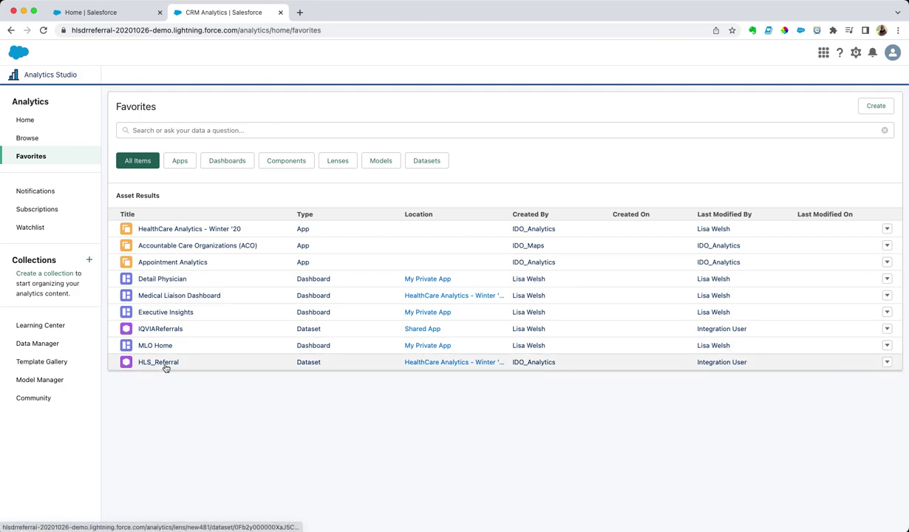
Create a new blank dashboard in the Dashboard Designer.
{"action": "left_click", "coordinate": [874, 109]}
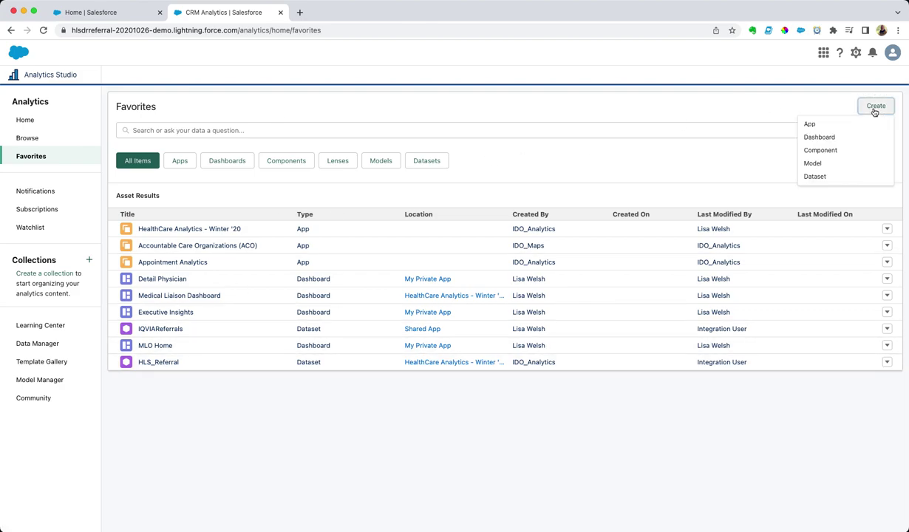
{"action": "left_click", "coordinate": [826, 138]}
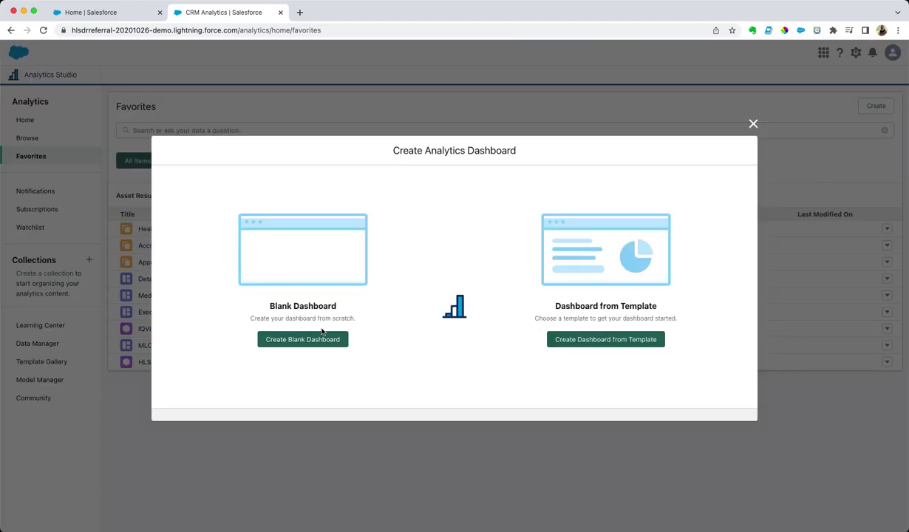
{"action": "left_click", "coordinate": [326, 340]}
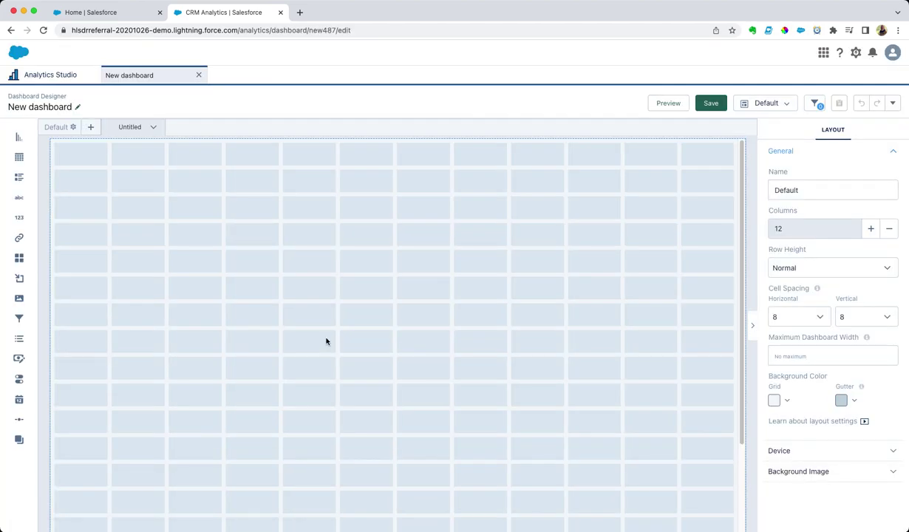
Set the layout to 20 columns, Fine row height, 0 cell spacing, white grid, 1500 max width.
{"action": "left_click", "coordinate": [870, 228]}
{"action": "left_click", "coordinate": [870, 228]}
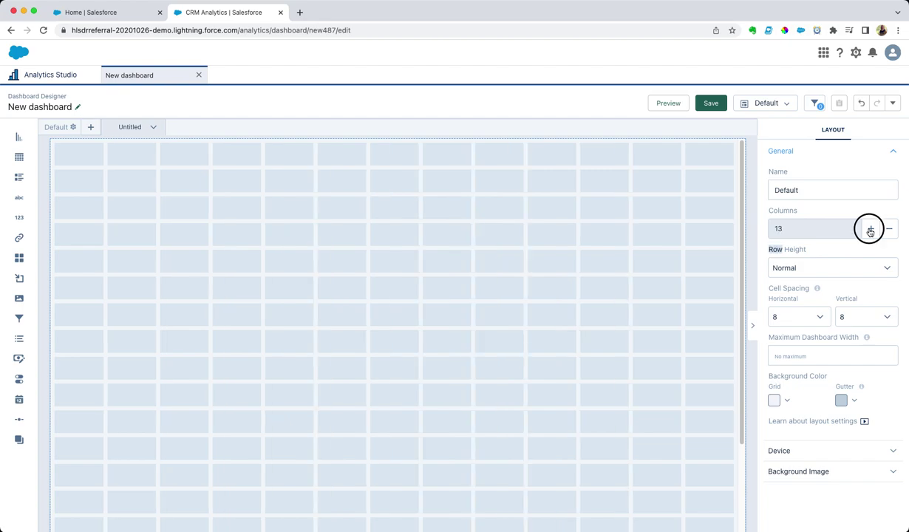
{"action": "left_click", "coordinate": [870, 229]}
{"action": "left_click", "coordinate": [871, 228]}
{"action": "left_click", "coordinate": [870, 229]}
{"action": "left_click", "coordinate": [870, 229]}
{"action": "left_click", "coordinate": [871, 228]}
{"action": "left_click", "coordinate": [871, 228]}
{"action": "left_click", "coordinate": [842, 267]}
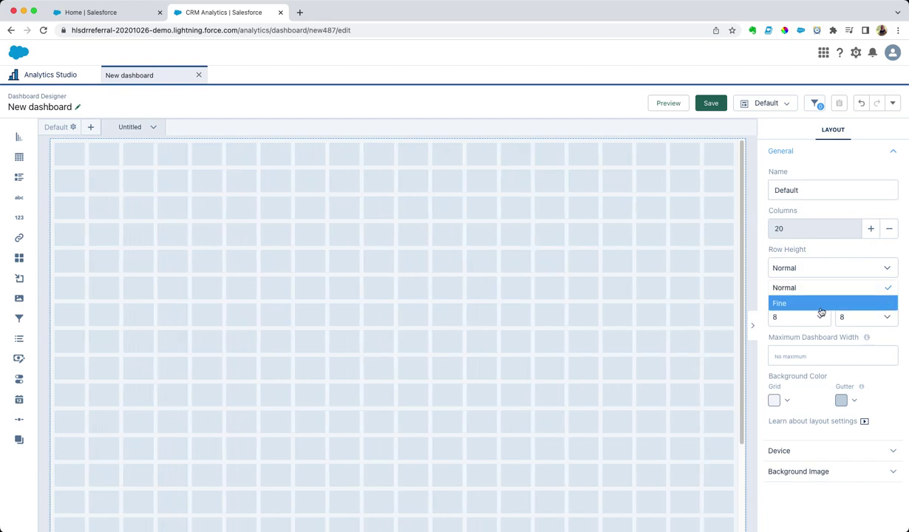
{"action": "left_click", "coordinate": [820, 308]}
{"action": "left_click", "coordinate": [798, 316]}
{"action": "left_click", "coordinate": [794, 337]}
{"action": "left_click", "coordinate": [772, 402]}
{"action": "left_click", "coordinate": [780, 421]}
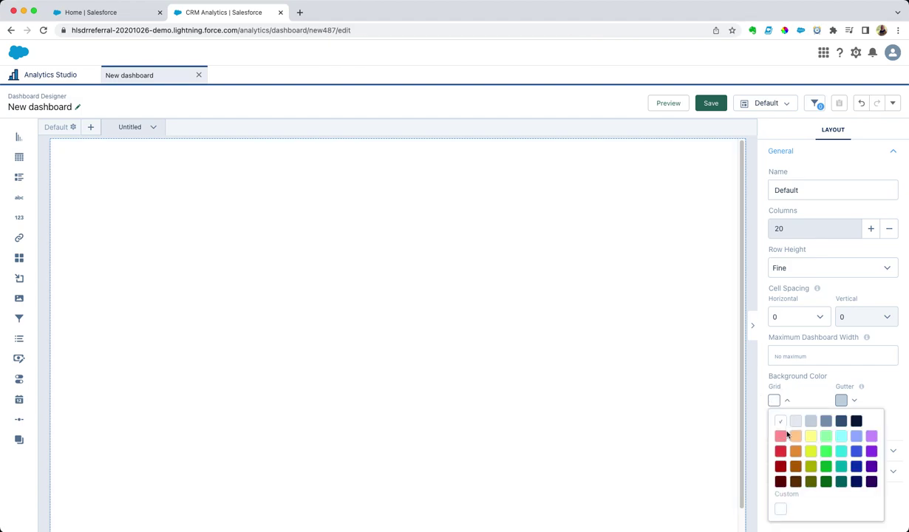
{"action": "left_click", "coordinate": [813, 379]}
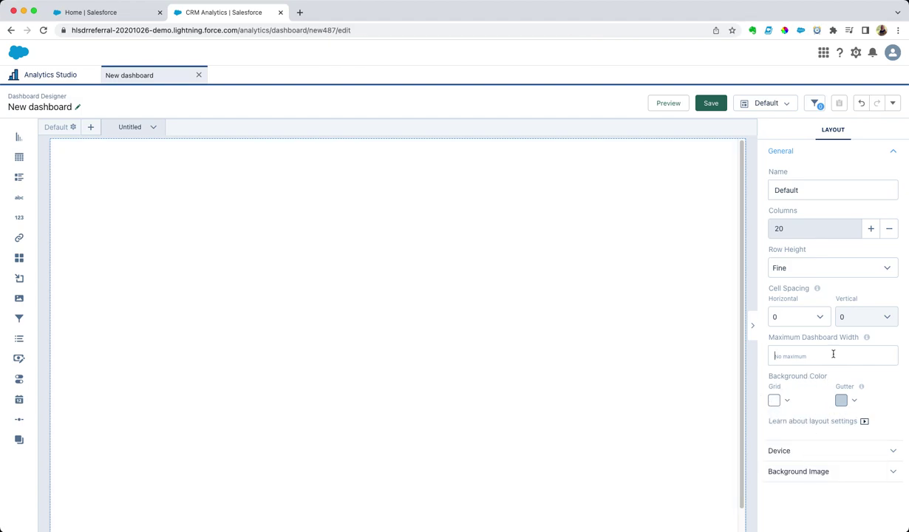
{"action": "type", "text": "1500"}
Save the dashboard as 'My new dashboard'.
{"action": "left_click", "coordinate": [710, 102]}
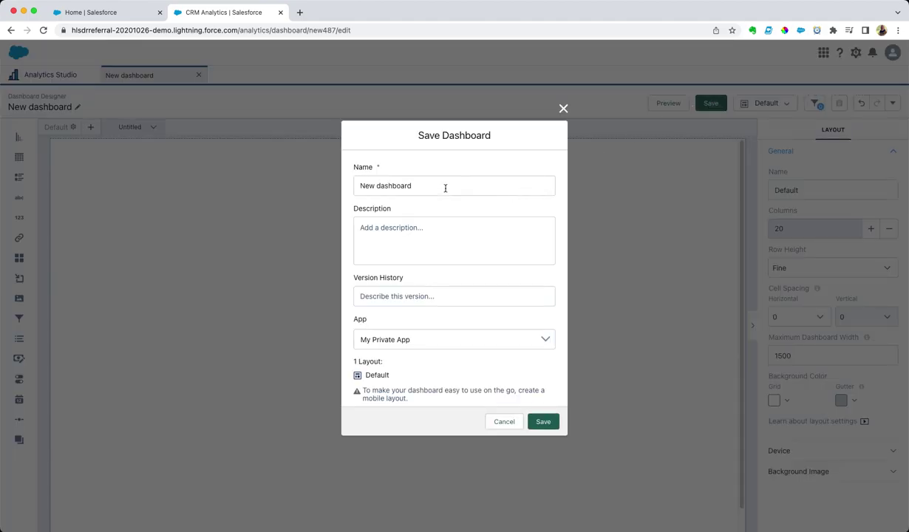
{"action": "mouse_move", "coordinate": [375, 186]}
{"action": "left_mouse_down"}
{"action": "mouse_move", "coordinate": [411, 186]}
{"action": "mouse_move", "coordinate": [357, 187]}
{"action": "left_mouse_up"}
{"action": "type", "text": "M"}
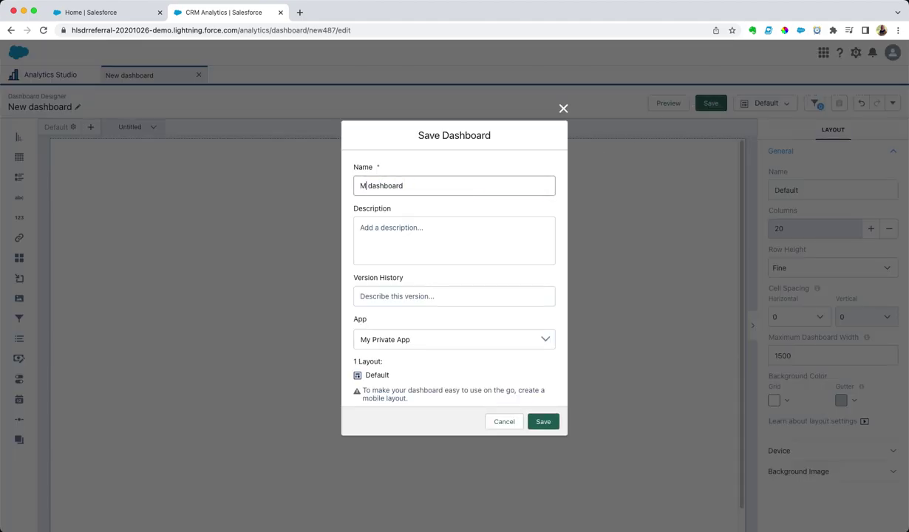
{"action": "type", "text": "y new"}
{"action": "left_click", "coordinate": [543, 421]}
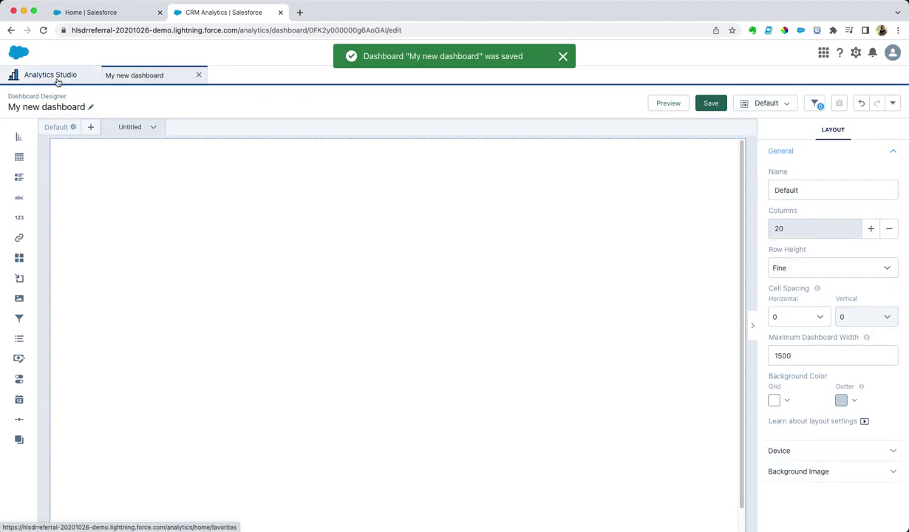
{"action": "left_click", "coordinate": [52, 75]}
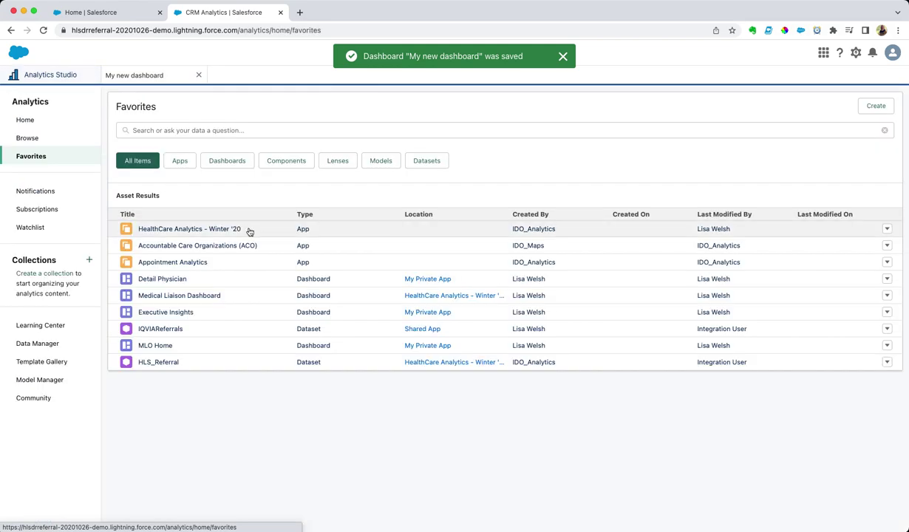
Chart HLS_Referral record counts by CreatedDate (Year-Month) as a timeline.
{"action": "left_click", "coordinate": [169, 361]}
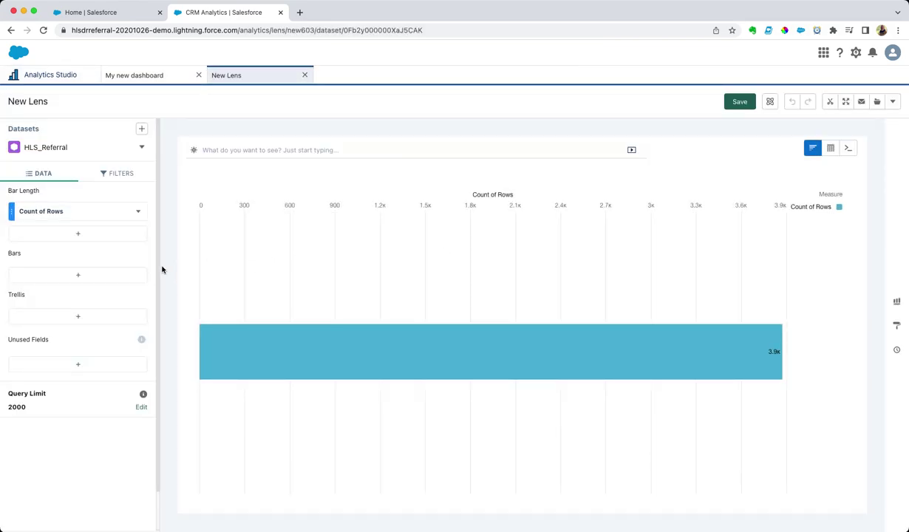
{"action": "left_click", "coordinate": [120, 275]}
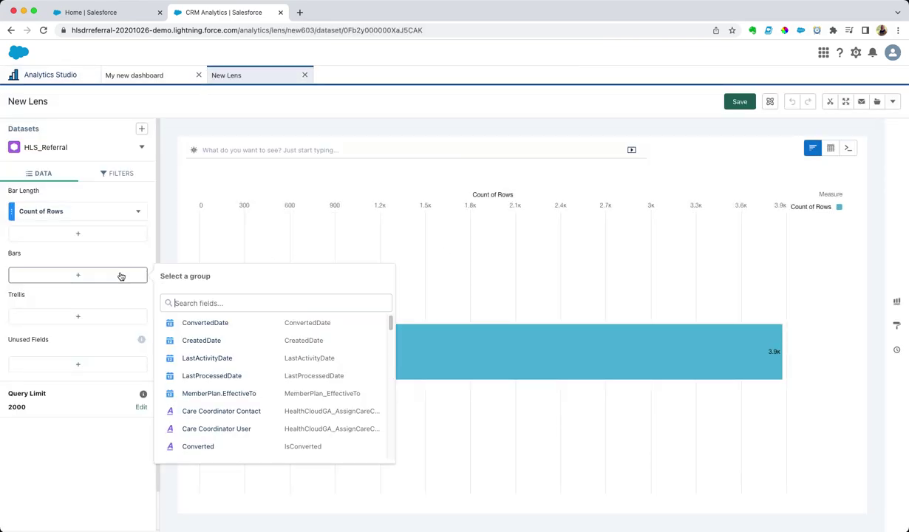
{"action": "left_click", "coordinate": [225, 339]}
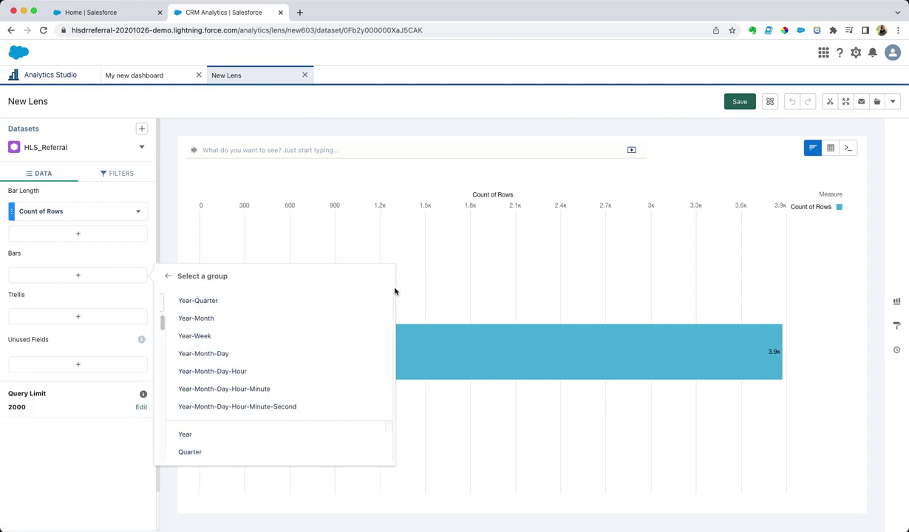
{"action": "left_click", "coordinate": [260, 319]}
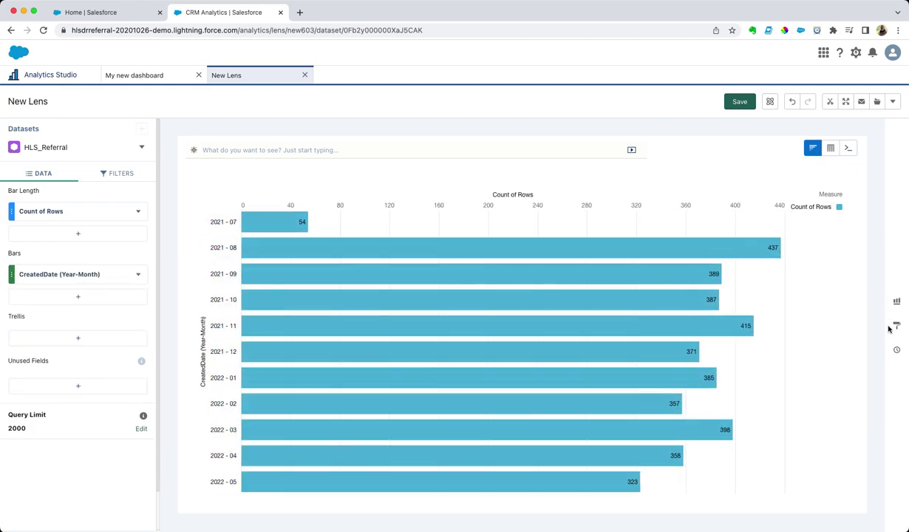
{"action": "left_click", "coordinate": [896, 300]}
{"action": "left_click", "coordinate": [758, 348]}
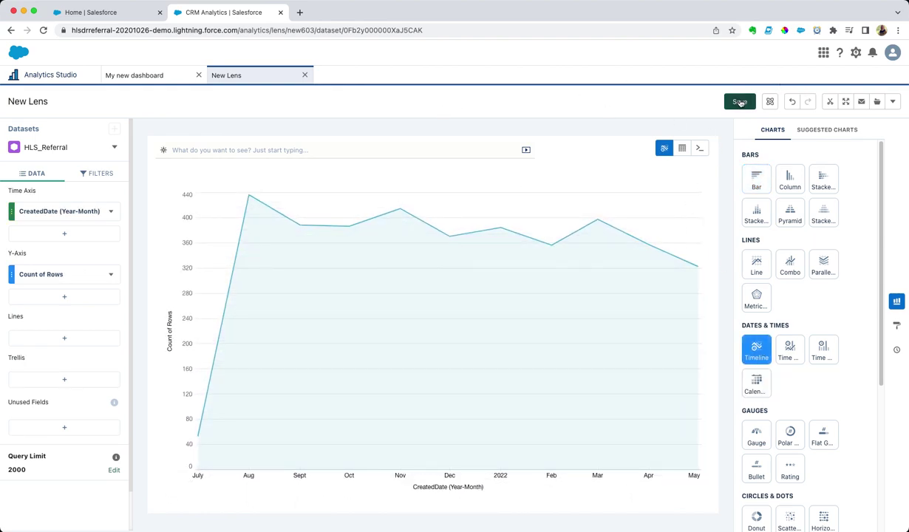
Clip the timeline to the dashboard designer as the 'Trend' query.
{"action": "left_click", "coordinate": [830, 101]}
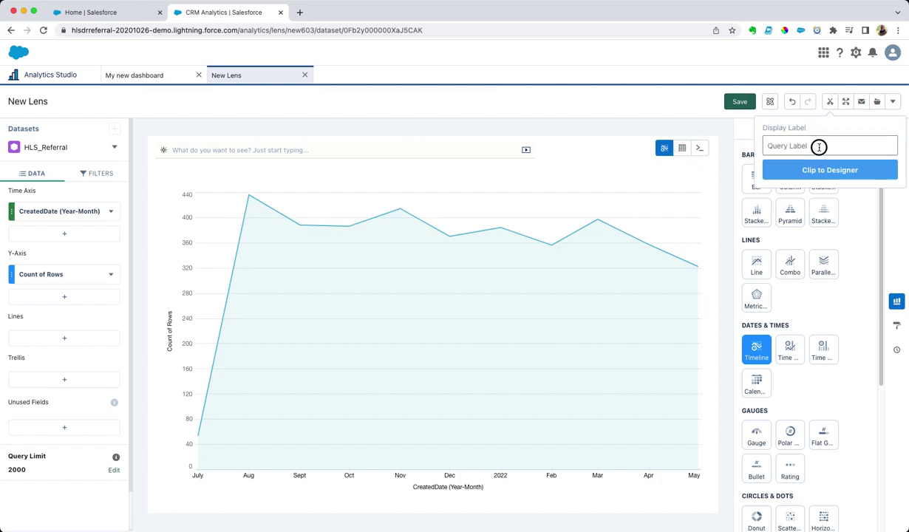
{"action": "type", "text": "Trend"}
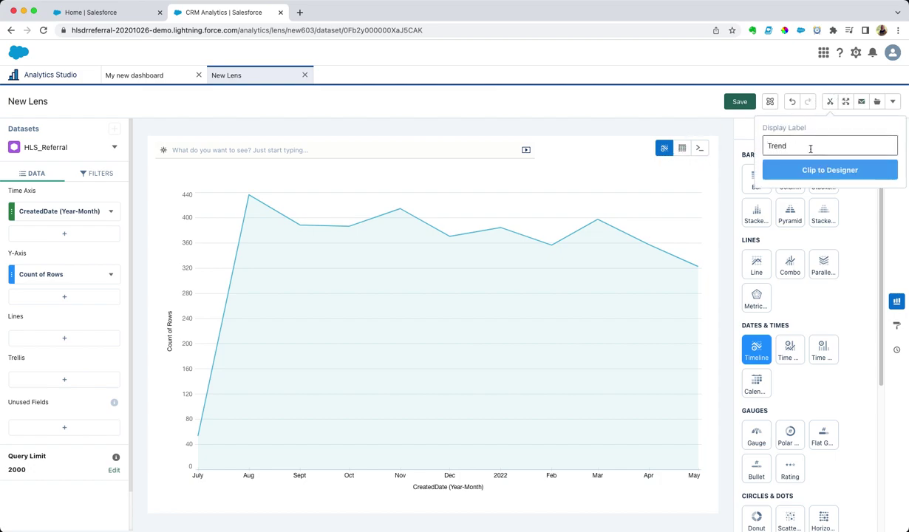
{"action": "left_click", "coordinate": [782, 169]}
{"action": "left_click", "coordinate": [140, 76]}
Place the Trend chart on the dashboard canvas and start another query.
{"action": "left_click_drag", "start_coordinate": [806, 220], "coordinate": [698, 486]}
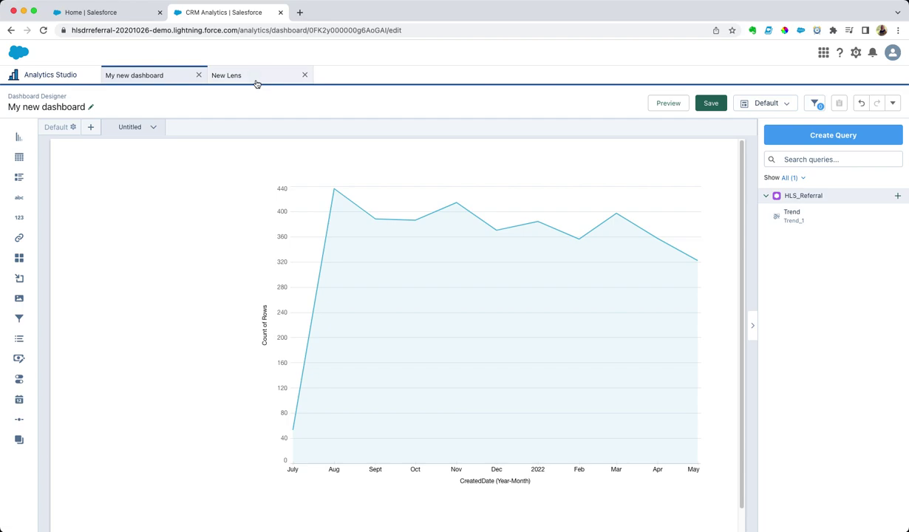
{"action": "left_click", "coordinate": [256, 78]}
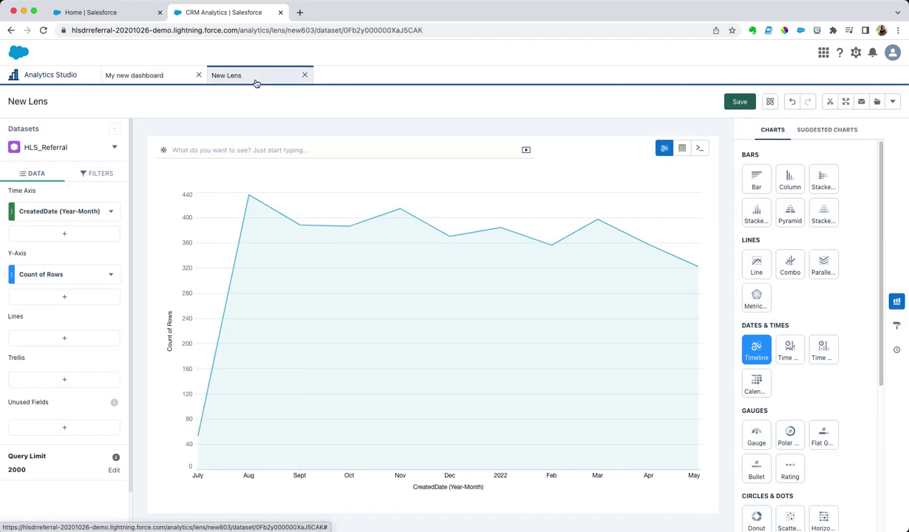
{"action": "left_click", "coordinate": [53, 278]}
{"action": "left_click", "coordinate": [176, 78]}
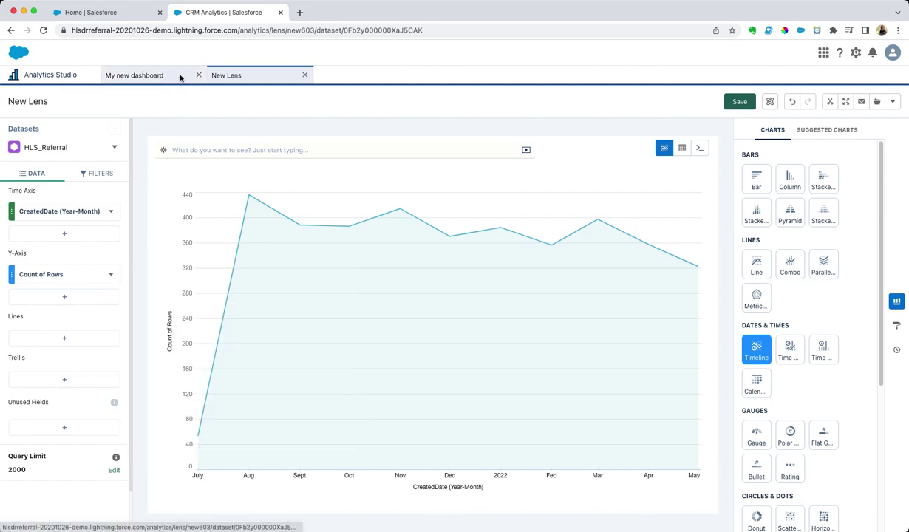
{"action": "left_click", "coordinate": [172, 72]}
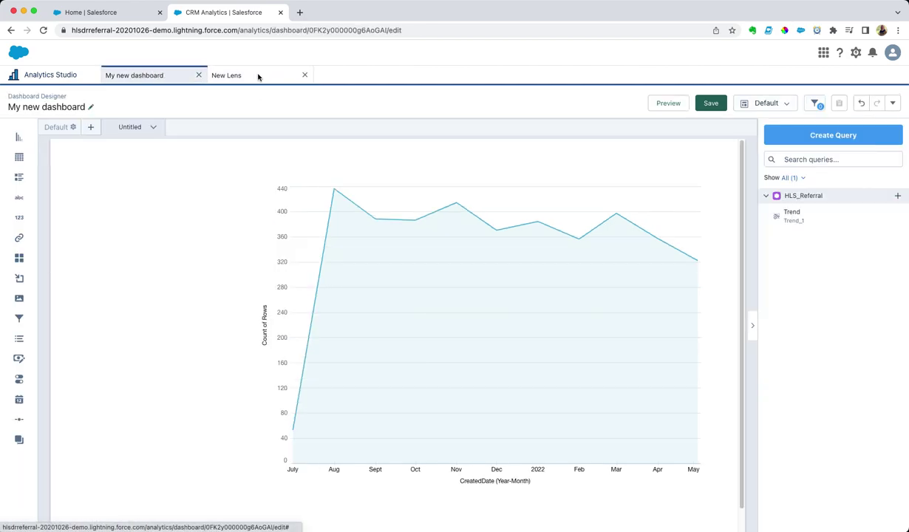
{"action": "left_click", "coordinate": [818, 136]}
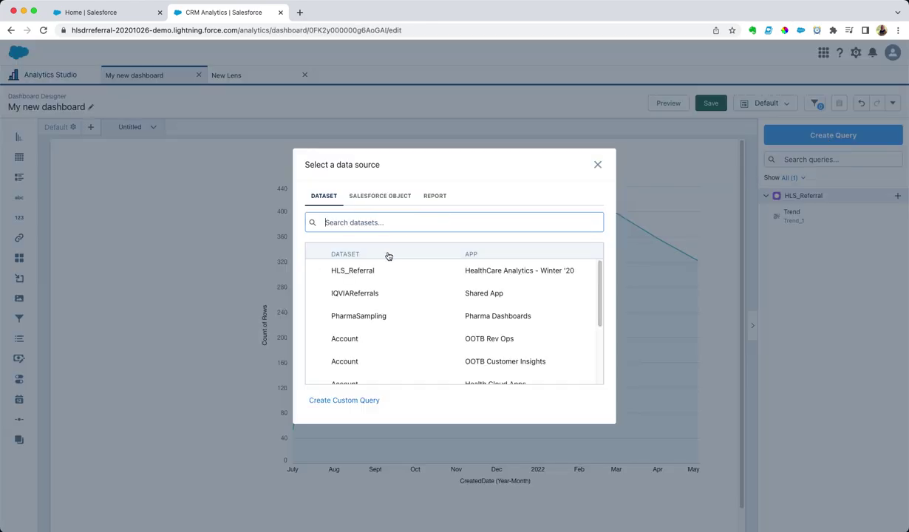
Build an HLS_Referral bar chart by Referring Organization Name, sorted descending by count.
{"action": "left_click", "coordinate": [386, 266]}
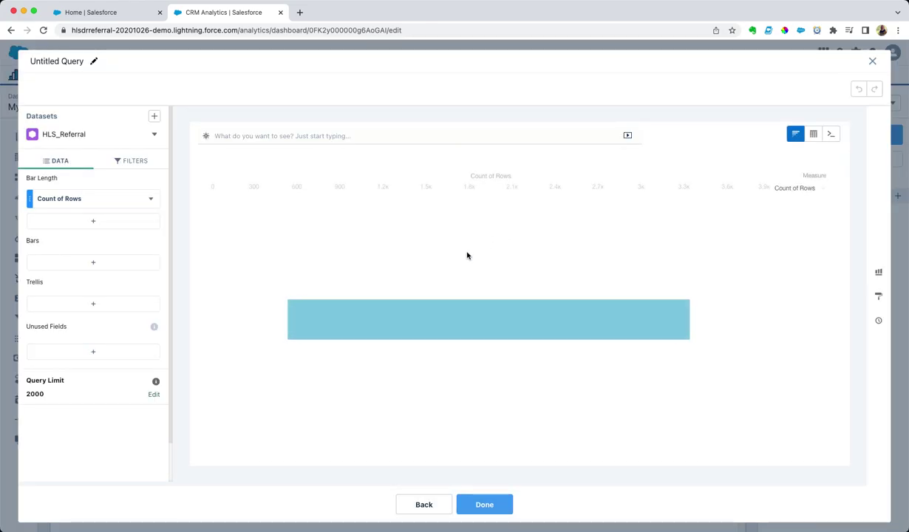
{"action": "left_click", "coordinate": [120, 266]}
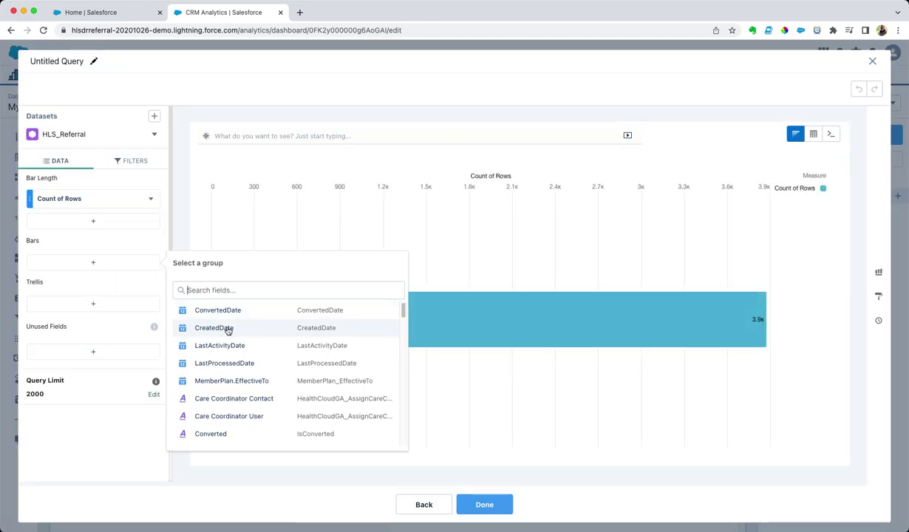
{"action": "type", "text": "name"}
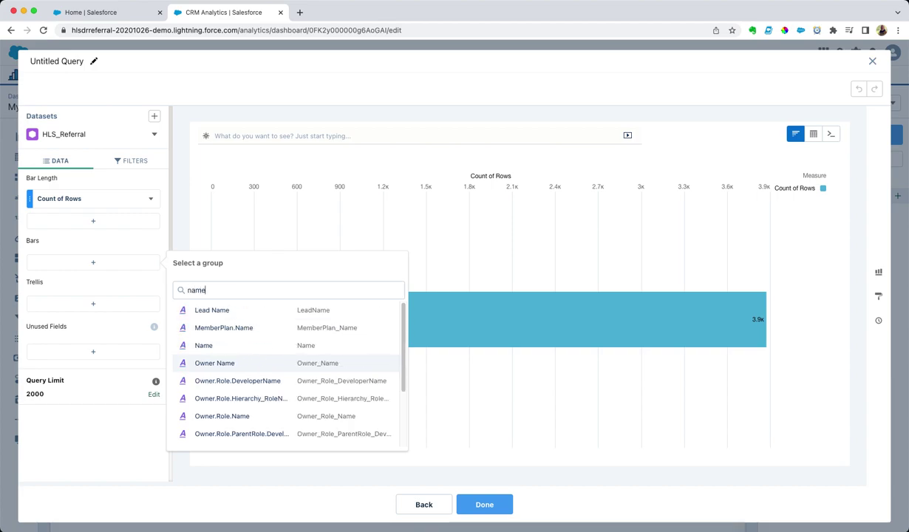
{"action": "scroll", "coordinate": [298, 387], "scroll_direction": "down", "scroll_amount": 3}
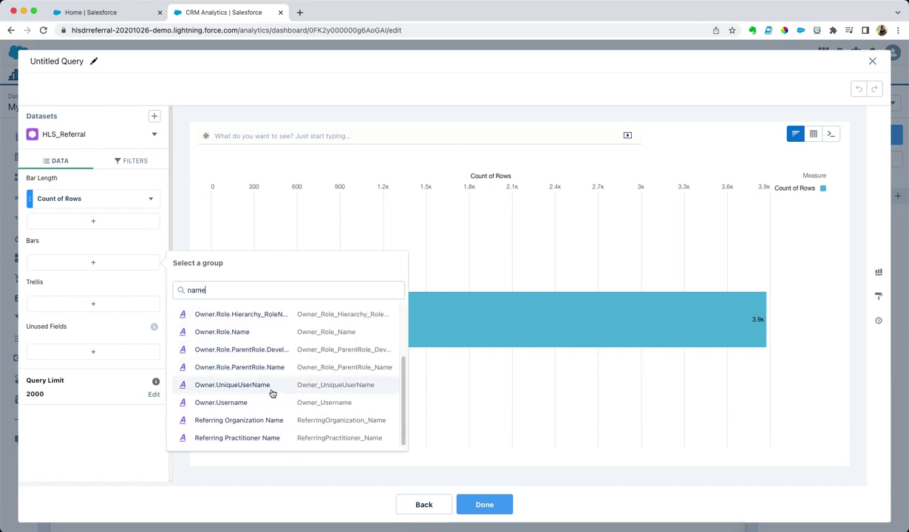
{"action": "left_click", "coordinate": [274, 419]}
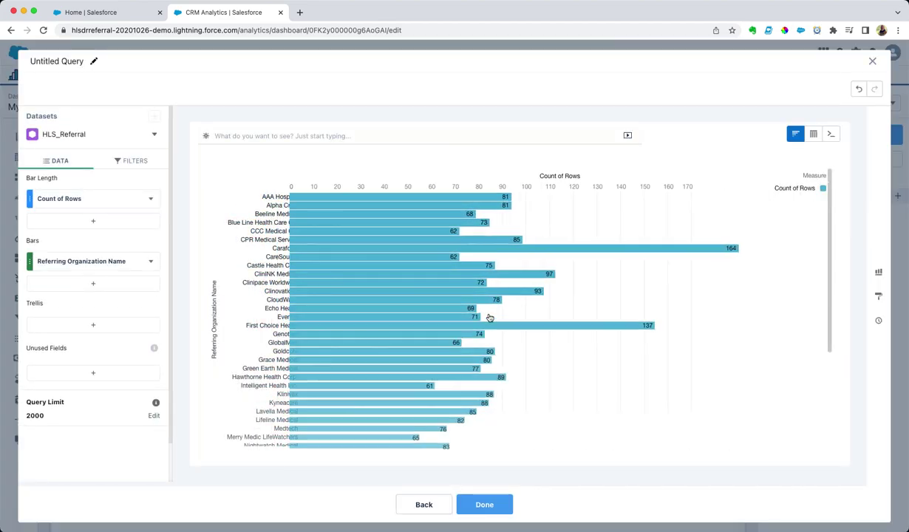
{"action": "left_click", "coordinate": [153, 200]}
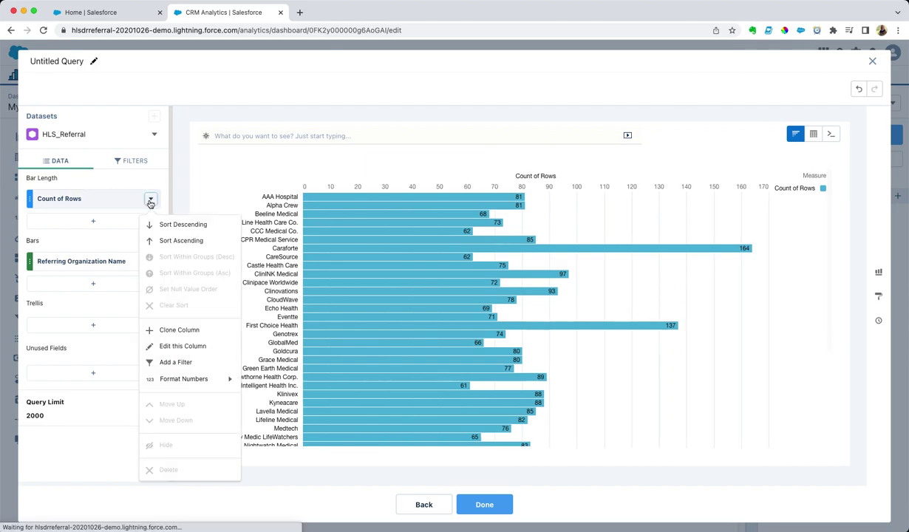
{"action": "left_click", "coordinate": [198, 223]}
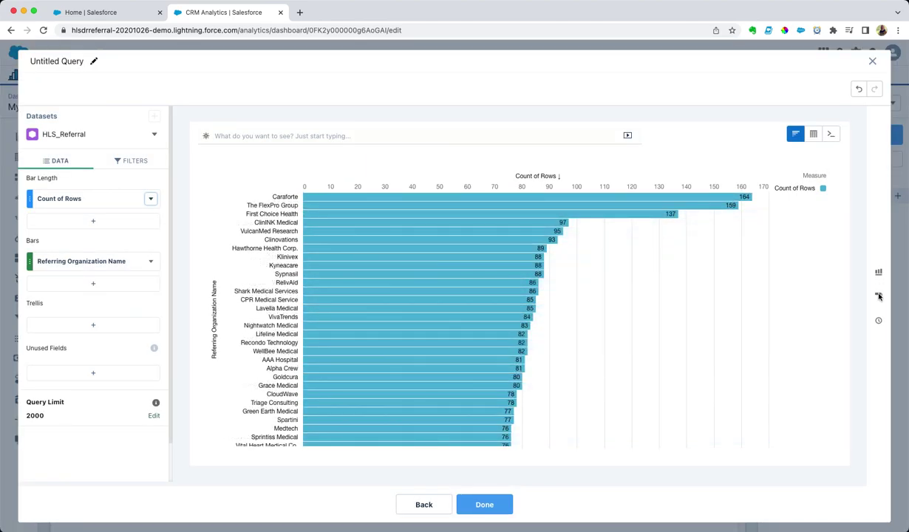
Gradient-shade the bars with conditional formatting by Count of Rows.
{"action": "left_click", "coordinate": [877, 295]}
{"action": "scroll", "coordinate": [813, 406], "scroll_direction": "down", "scroll_amount": 3}
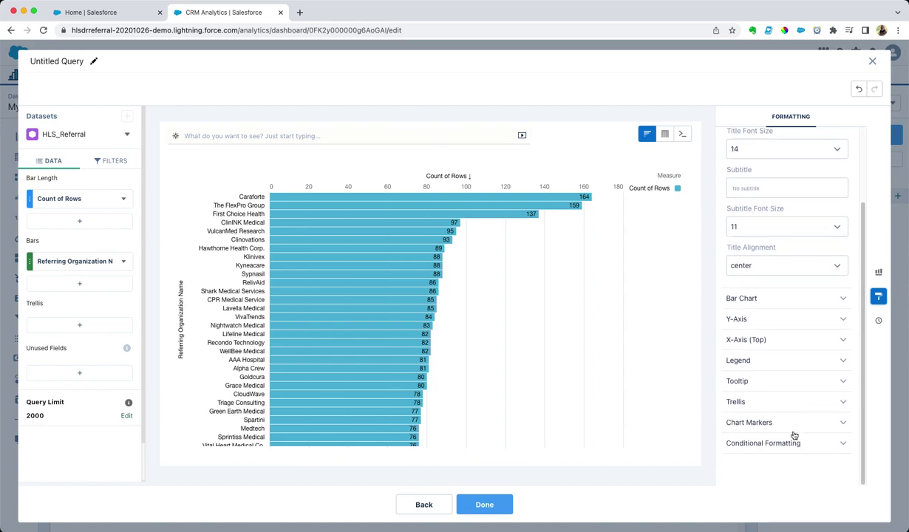
{"action": "left_click", "coordinate": [787, 440]}
{"action": "scroll", "coordinate": [787, 443], "scroll_direction": "down", "scroll_amount": 3}
{"action": "left_click", "coordinate": [775, 398]}
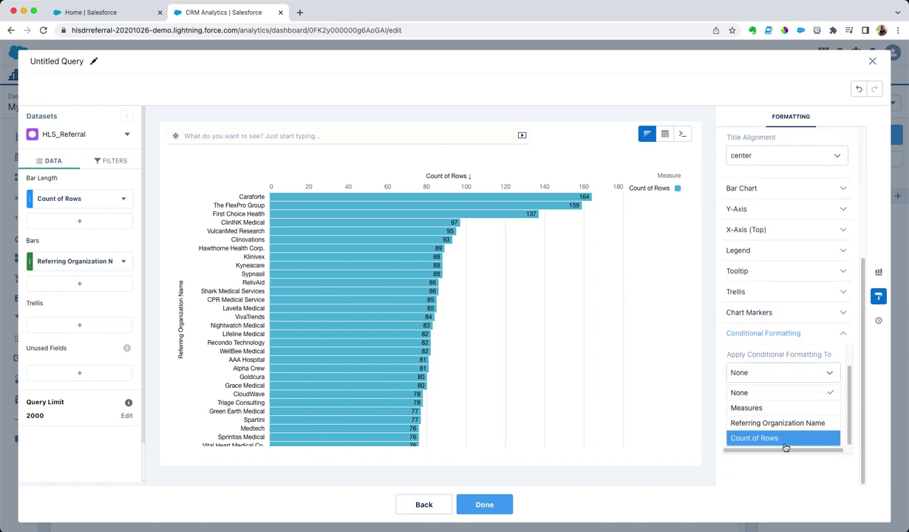
{"action": "left_click", "coordinate": [754, 439]}
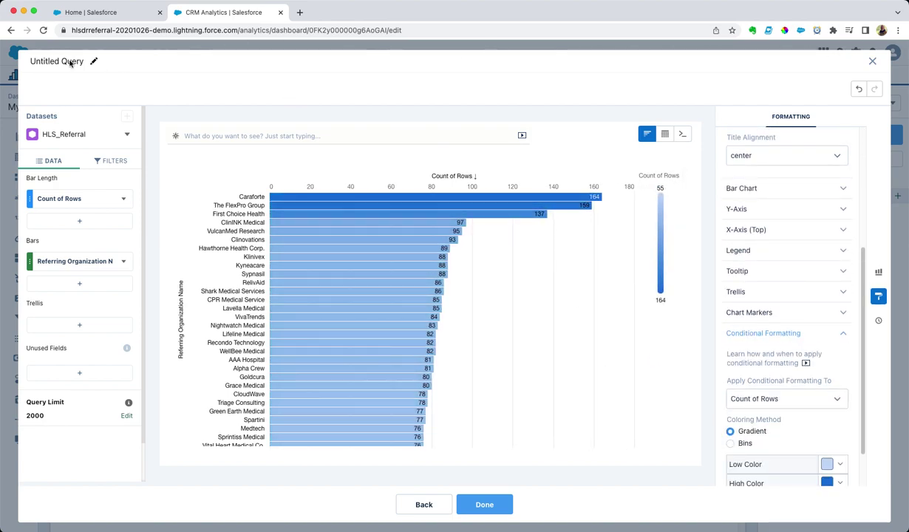
Rename the query to 'Referring Org'.
{"action": "left_click", "coordinate": [94, 61]}
{"action": "type", "text": "Referring Org"}
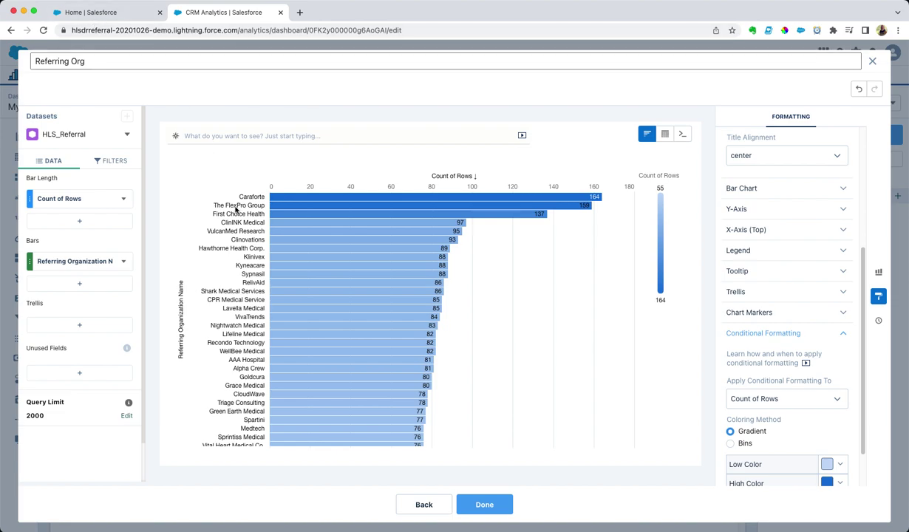
{"action": "left_click_drag", "start_coordinate": [37, 59], "coordinate": [213, 59]}
Finish the query and title the trend chart 'Trend of referrals' at font size 16.
{"action": "left_click", "coordinate": [493, 511]}
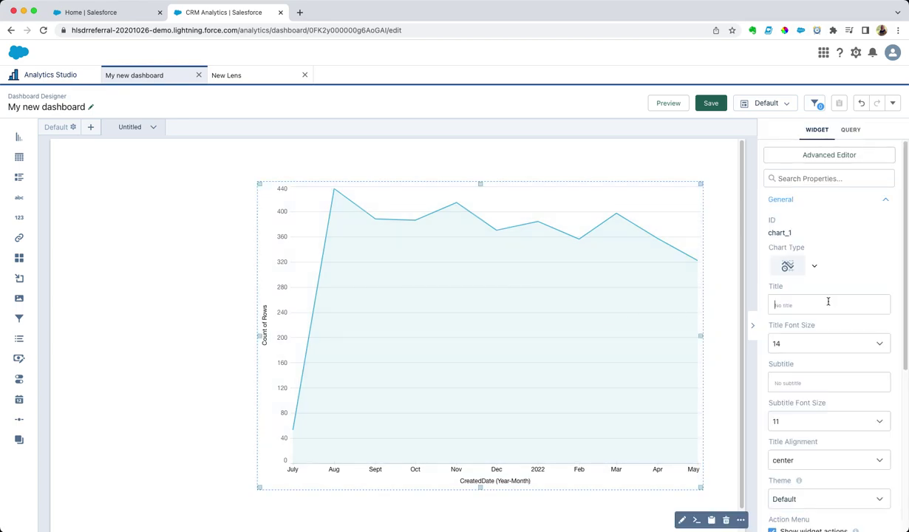
{"action": "left_click", "coordinate": [827, 301]}
{"action": "type", "text": "Trned of"}
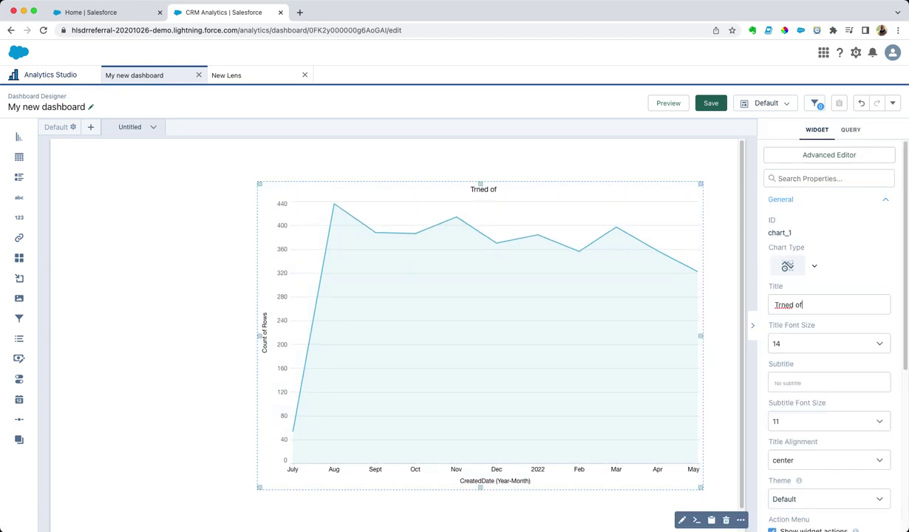
{"action": "key", "text": "BackSpace"}
{"action": "key", "text": "BackSpace"}
{"action": "type", "text": "end of referrals"}
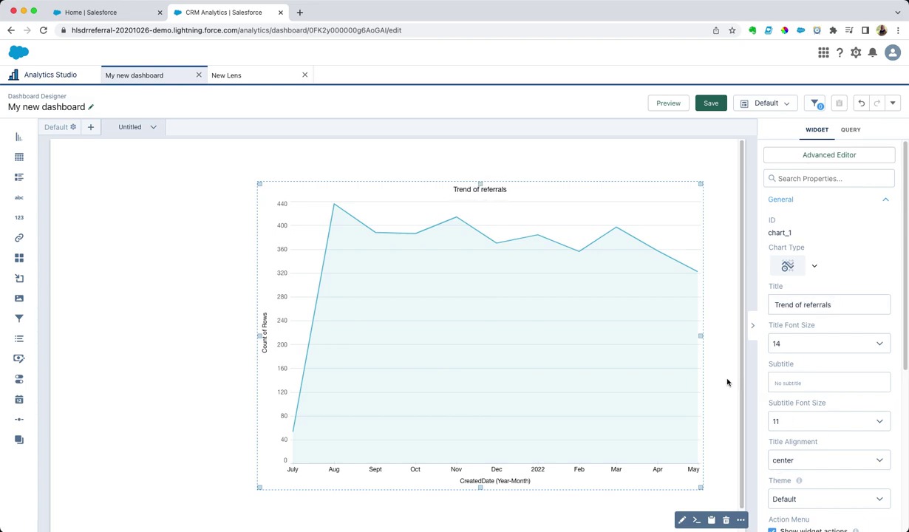
{"action": "left_click", "coordinate": [824, 351]}
{"action": "left_click", "coordinate": [813, 424]}
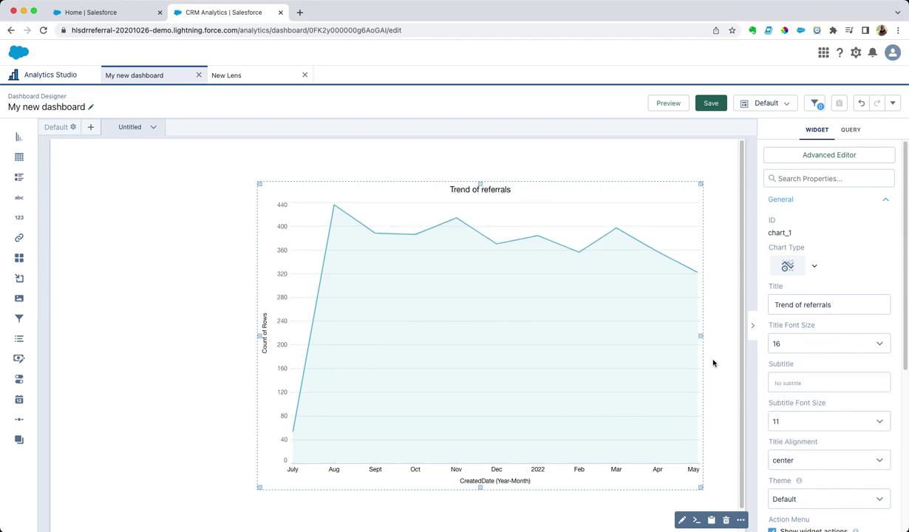
{"action": "left_click", "coordinate": [739, 300]}
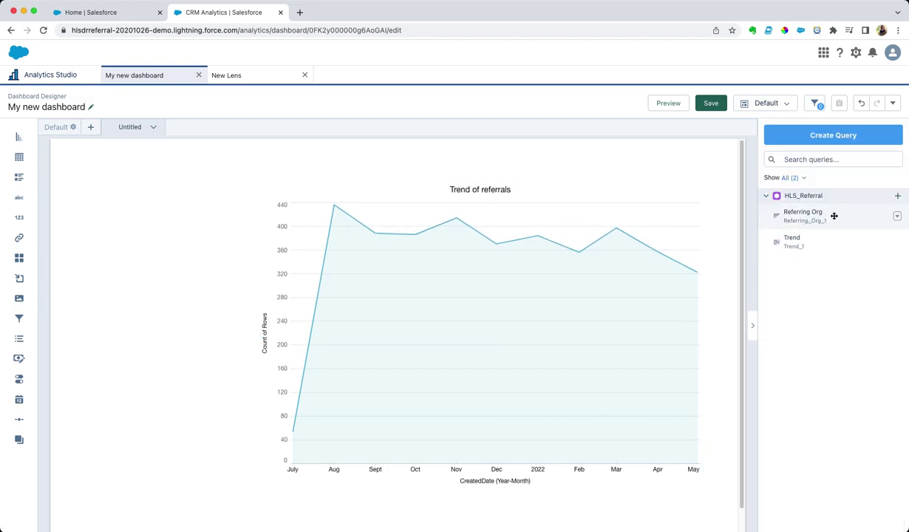
Place the Referring Org chart left of the trend chart, stretch it taller, and hide its legend.
{"action": "left_click_drag", "start_coordinate": [833, 215], "coordinate": [142, 466]}
{"action": "left_click", "coordinate": [215, 495]}
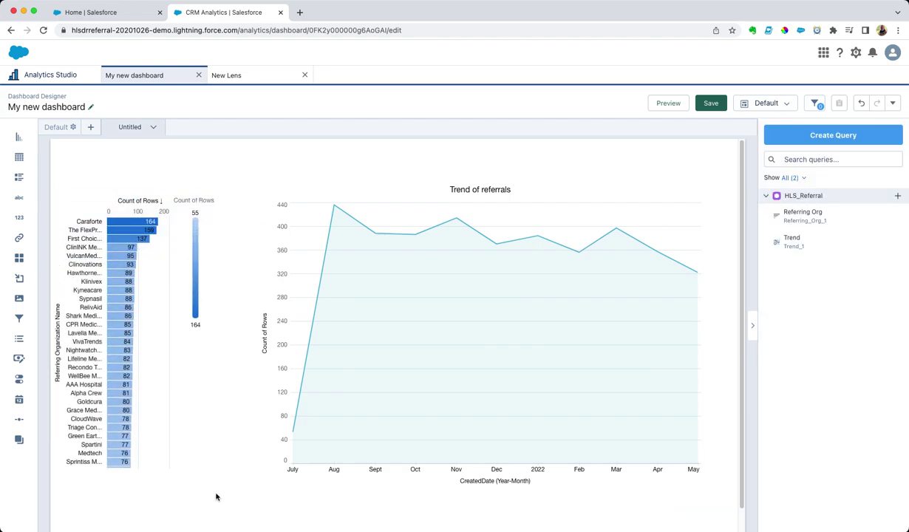
{"action": "left_click", "coordinate": [182, 331]}
{"action": "scroll", "coordinate": [828, 483], "scroll_direction": "down", "scroll_amount": 4}
{"action": "scroll", "coordinate": [828, 483], "scroll_direction": "down", "scroll_amount": 3}
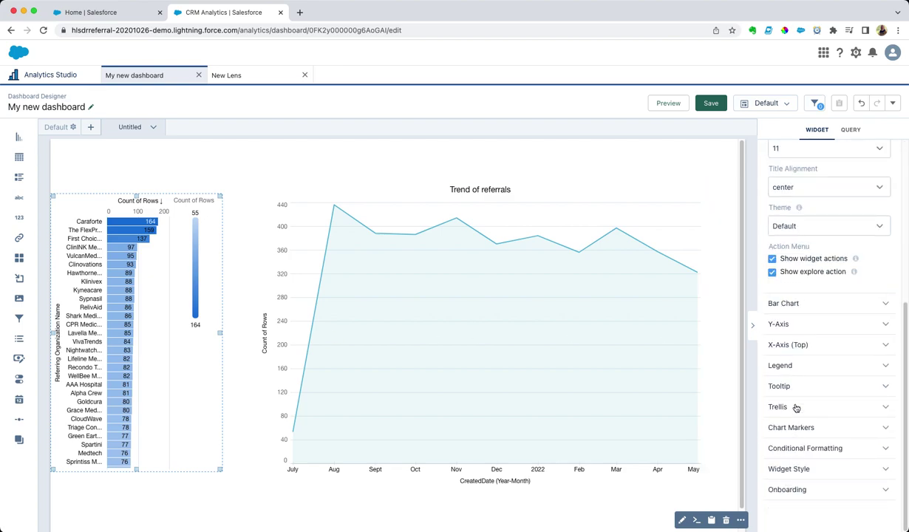
{"action": "left_click", "coordinate": [794, 362]}
{"action": "left_click", "coordinate": [809, 386]}
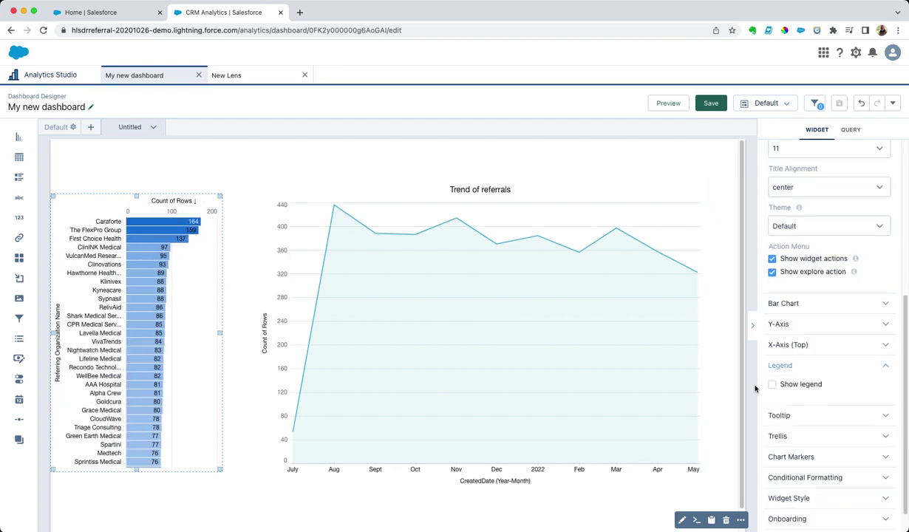
{"action": "left_click", "coordinate": [748, 229]}
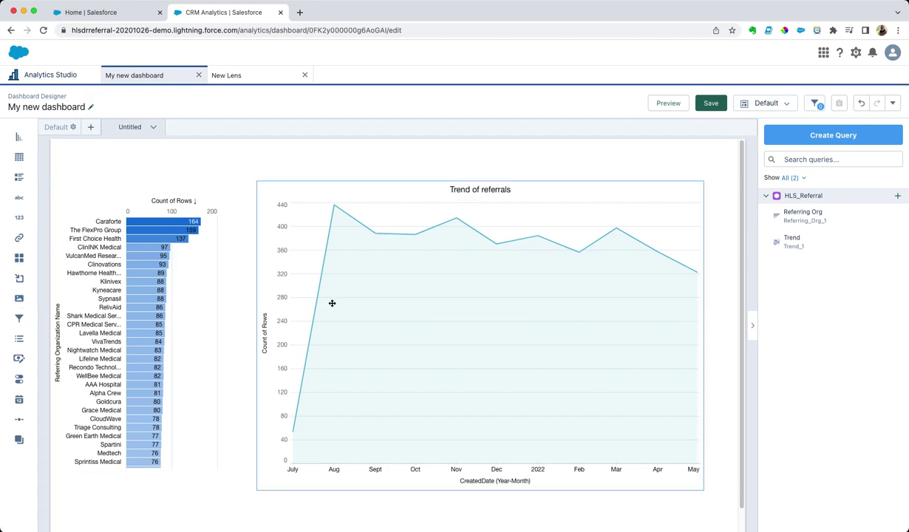
Add an Image widget at the top-left of the canvas, above the bar chart.
{"action": "left_click_drag", "start_coordinate": [19, 297], "coordinate": [87, 159]}
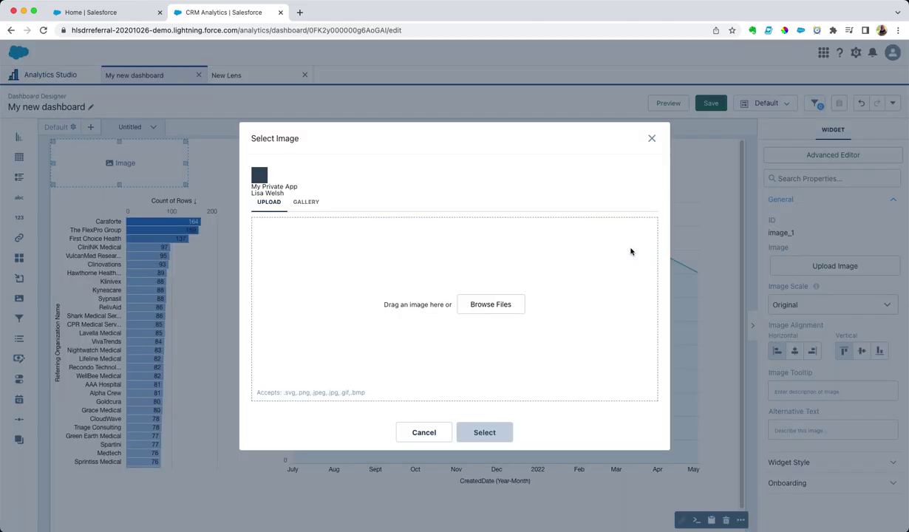
Upload medical-logo.jpg into the image widget.
{"action": "left_click", "coordinate": [498, 302]}
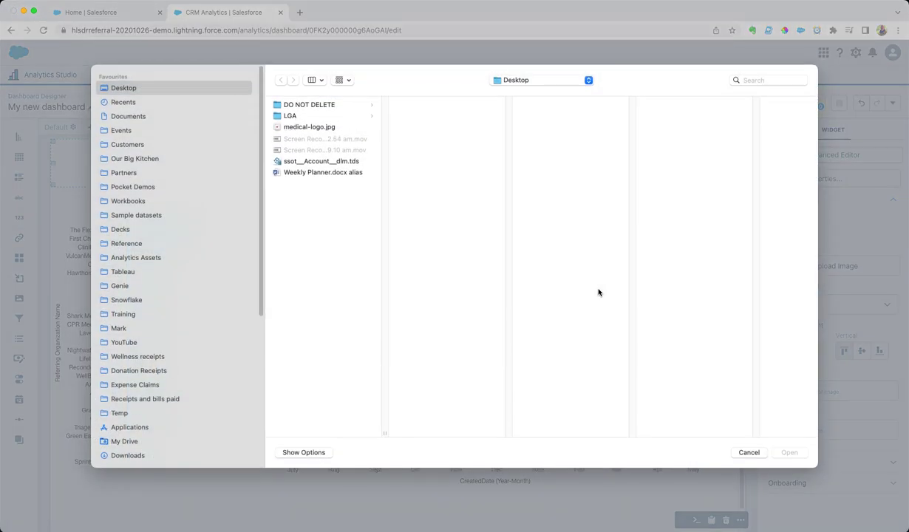
{"action": "left_click", "coordinate": [323, 126]}
{"action": "left_click", "coordinate": [789, 452]}
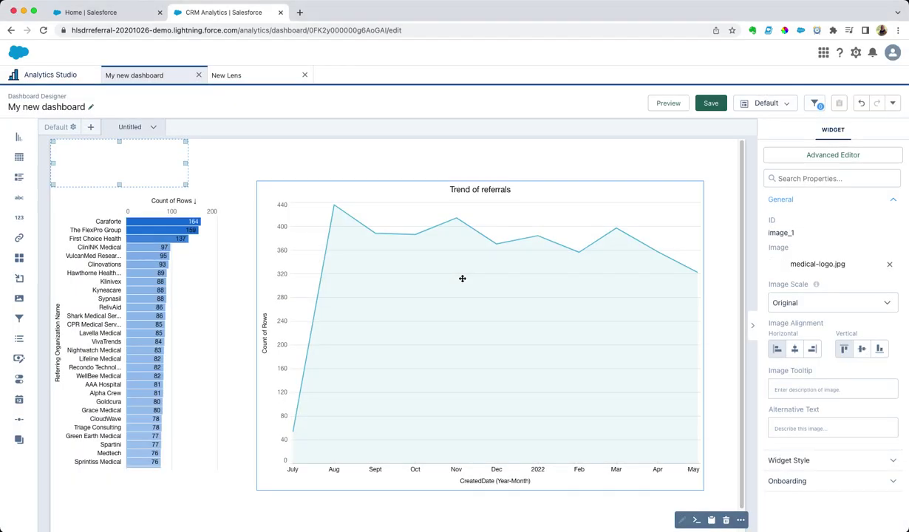
Set the logo's image scale to Fit Height.
{"action": "left_click", "coordinate": [805, 300]}
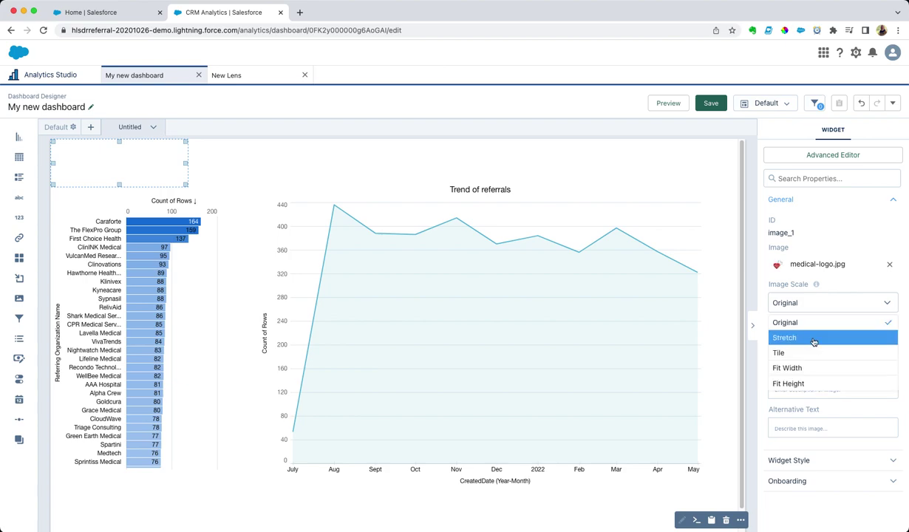
{"action": "left_click", "coordinate": [779, 336]}
{"action": "left_click", "coordinate": [812, 303]}
{"action": "left_click", "coordinate": [812, 367]}
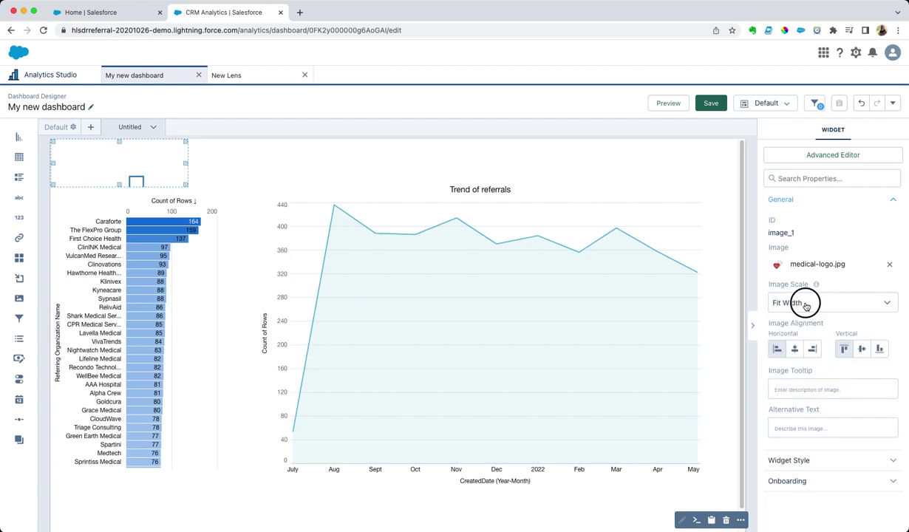
{"action": "left_click", "coordinate": [780, 302]}
{"action": "left_click", "coordinate": [815, 385]}
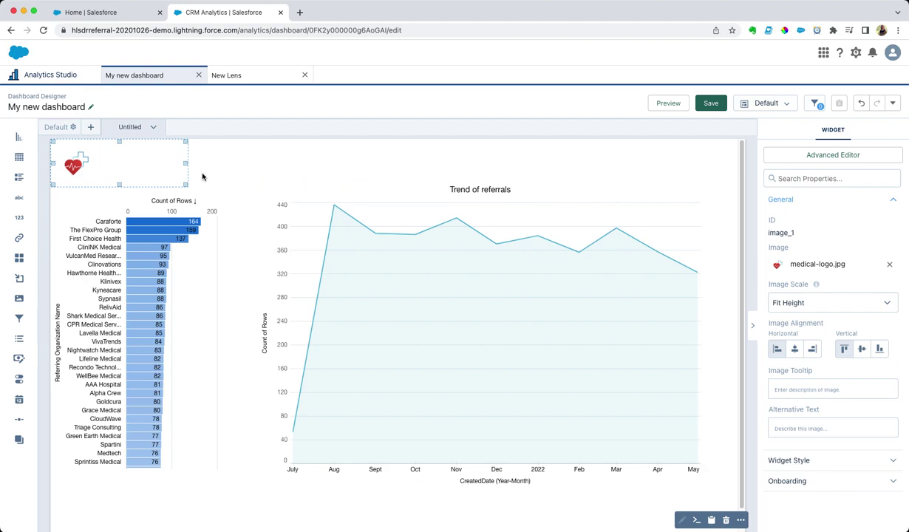
{"action": "left_click", "coordinate": [176, 169]}
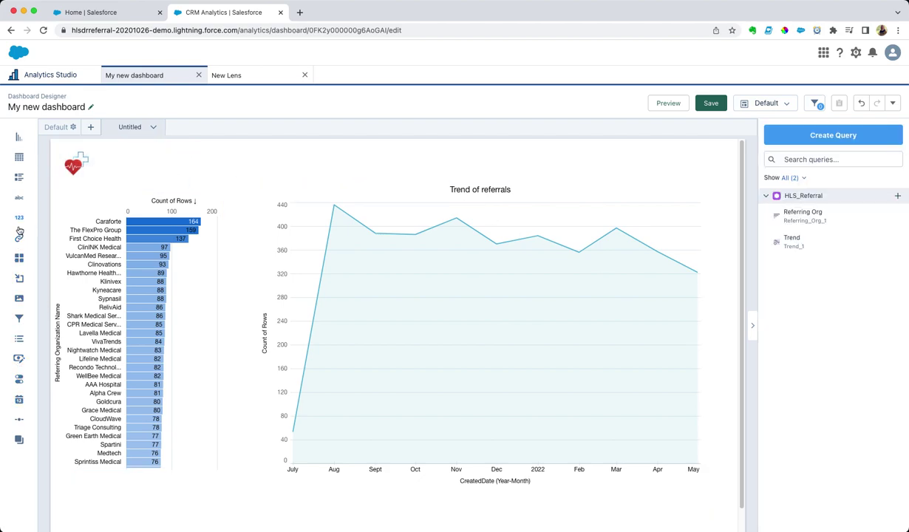
Add an enlarged text widget beside the logo reading 'Medical Referral Analytics'.
{"action": "left_click_drag", "start_coordinate": [20, 204], "coordinate": [188, 158]}
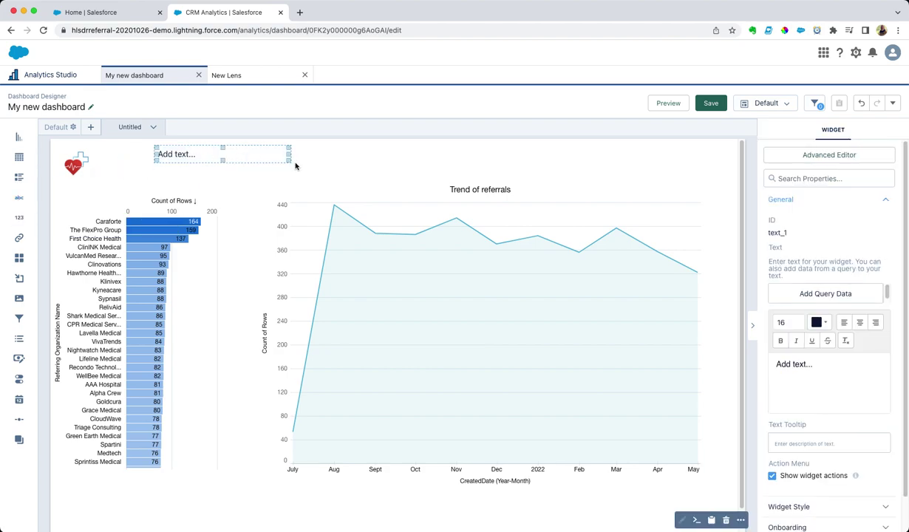
{"action": "left_click_drag", "start_coordinate": [291, 166], "coordinate": [426, 178]}
{"action": "left_click", "coordinate": [808, 375]}
{"action": "triple_click", "coordinate": [802, 364]}
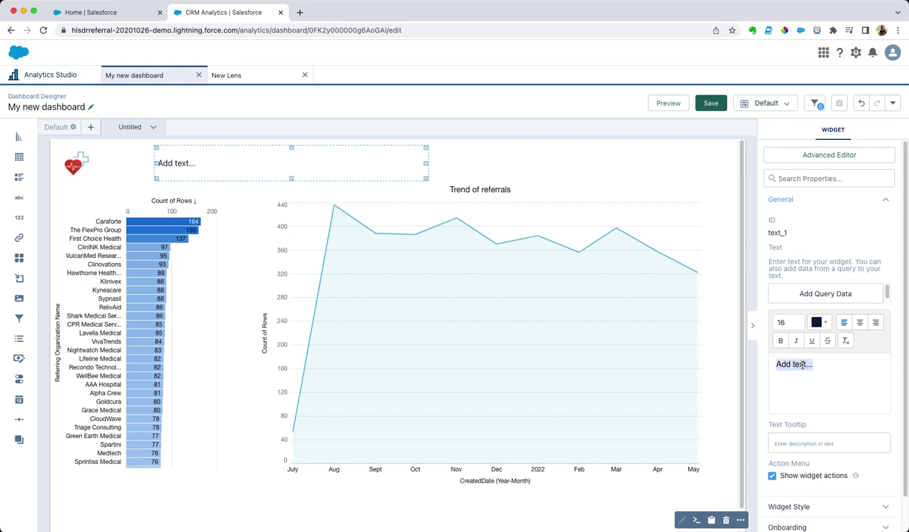
{"action": "type", "text": "Medical Referral Analytics"}
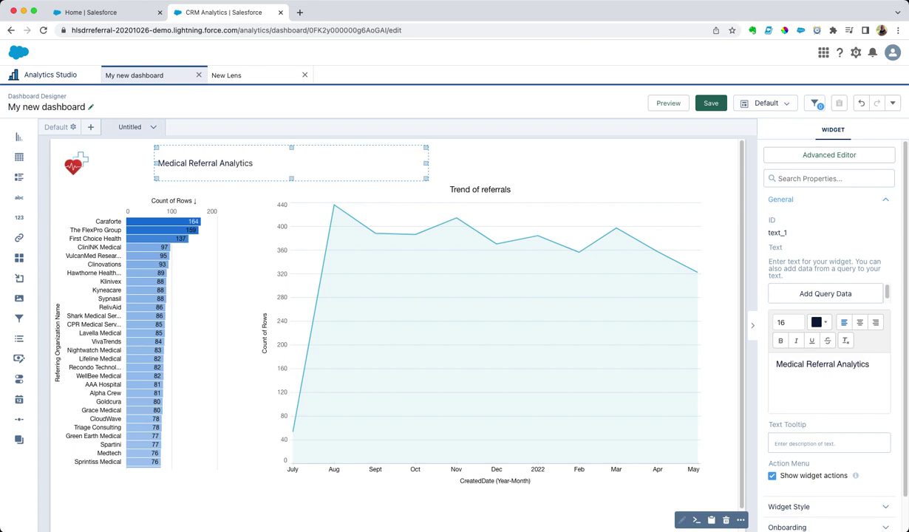
Make the title text bold, dark blue and size 20.
{"action": "triple_click", "coordinate": [801, 363]}
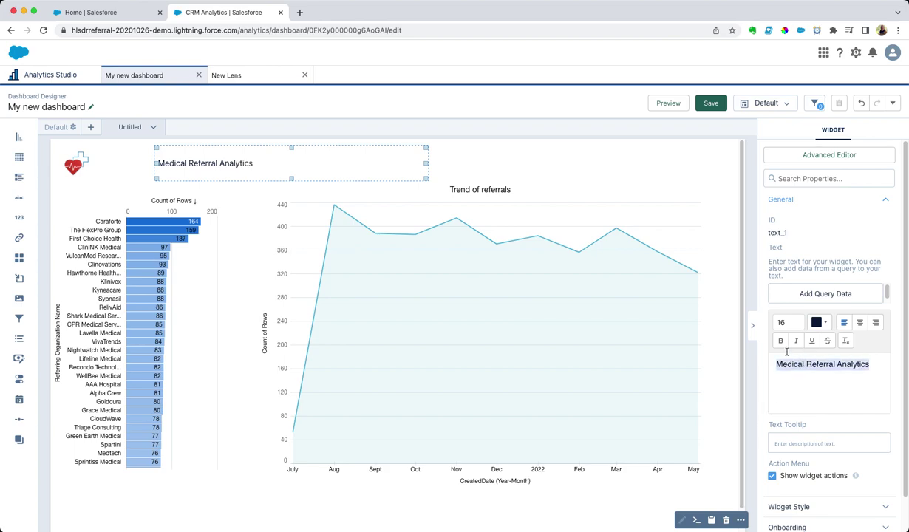
{"action": "left_click", "coordinate": [783, 341]}
{"action": "left_click", "coordinate": [825, 323]}
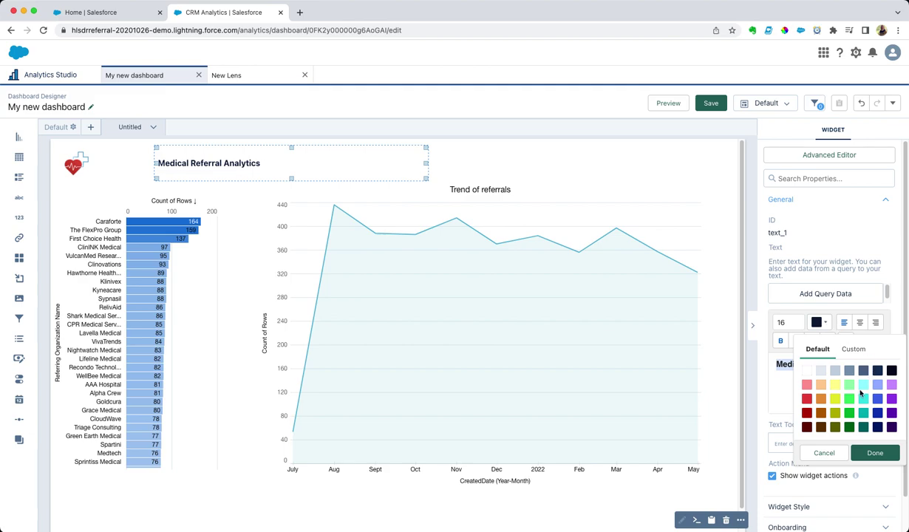
{"action": "left_click", "coordinate": [878, 413]}
{"action": "left_click", "coordinate": [876, 448]}
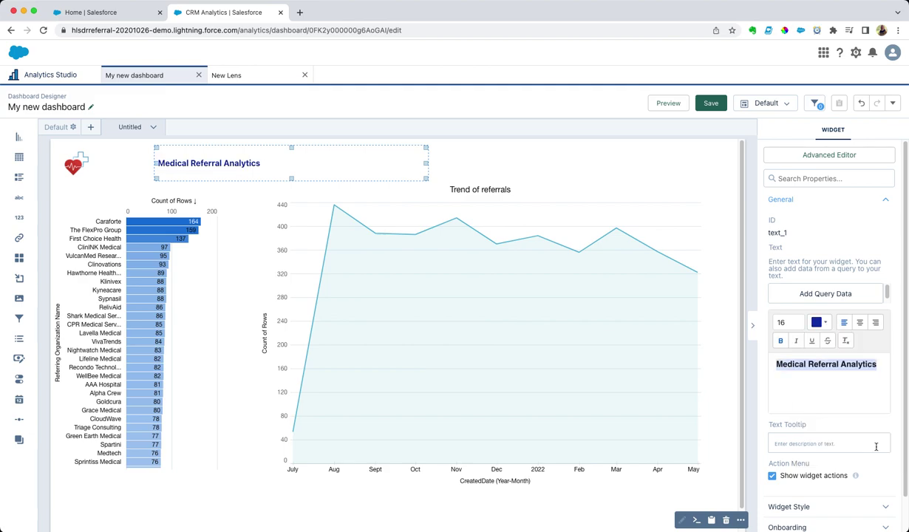
{"action": "left_click", "coordinate": [797, 325]}
{"action": "left_click", "coordinate": [791, 422]}
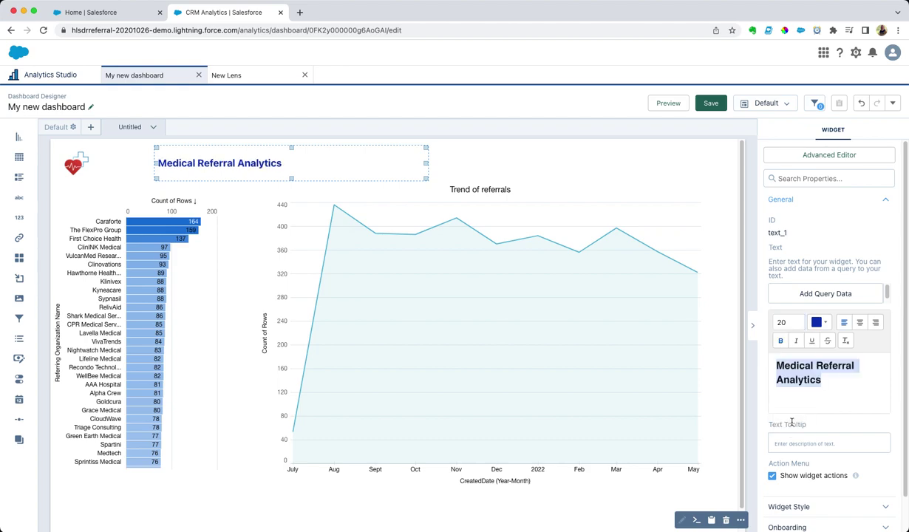
{"action": "left_click", "coordinate": [728, 291]}
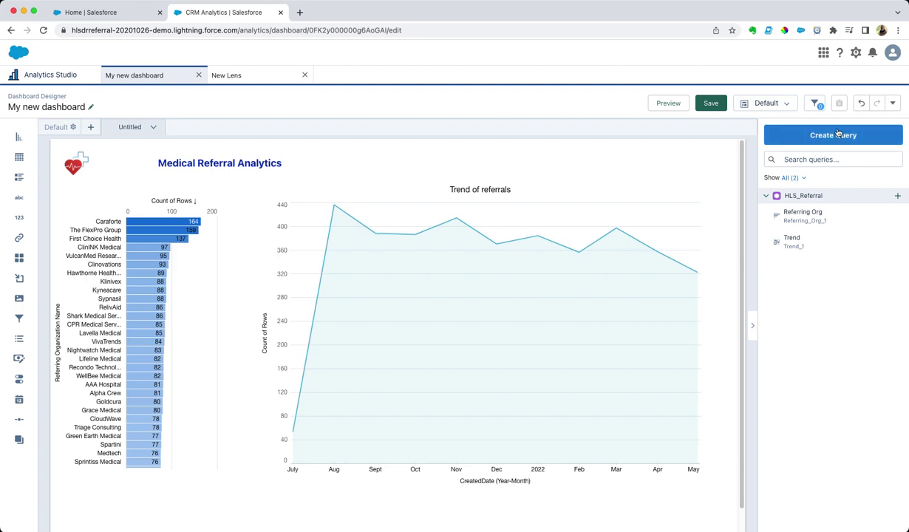
{"action": "left_click", "coordinate": [805, 136]}
Add an HLS_Referral query counting all rows and name it 'Total'.
{"action": "left_click", "coordinate": [337, 266]}
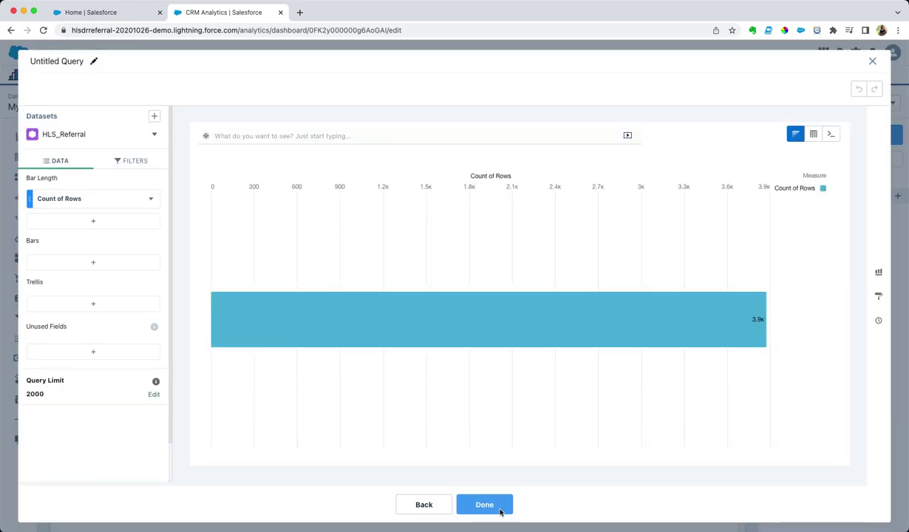
{"action": "left_click", "coordinate": [94, 61]}
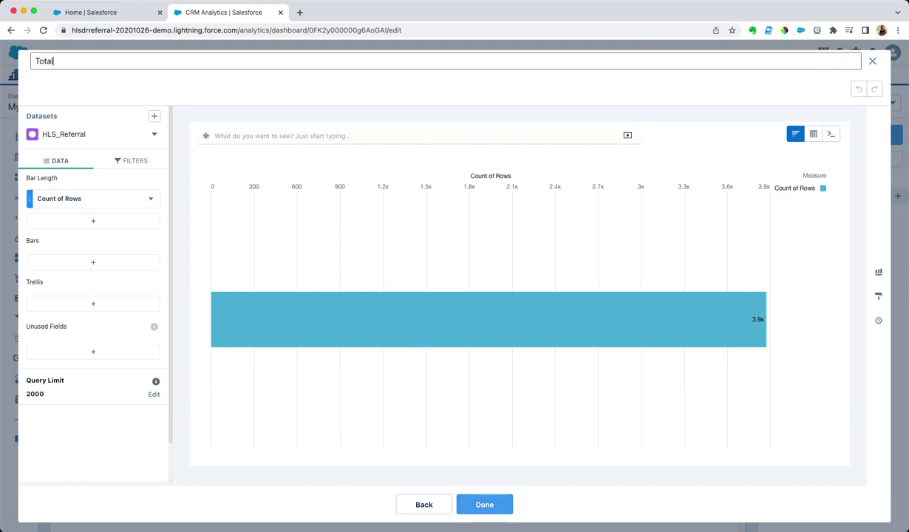
{"action": "left_click", "coordinate": [493, 506]}
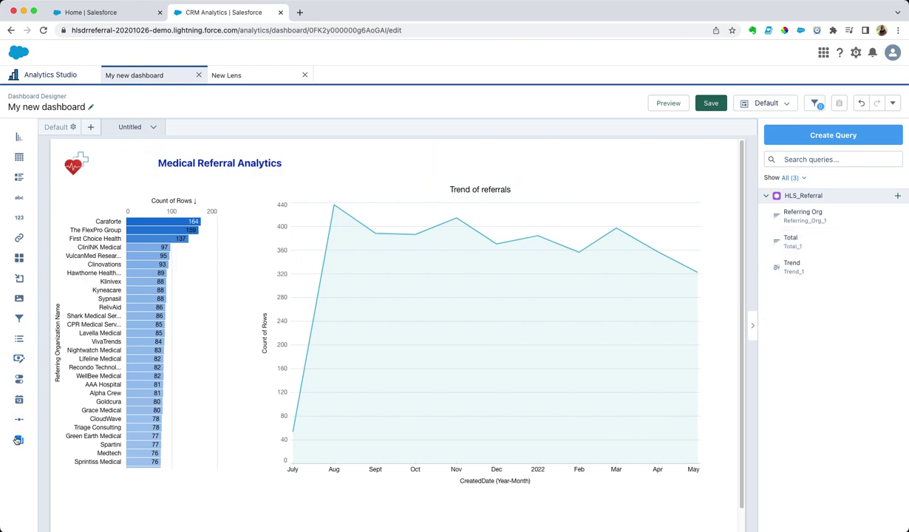
Place a number widget beside the narrowed heading and fill it with the Total query.
{"action": "left_click_drag", "start_coordinate": [19, 217], "coordinate": [333, 158]}
{"action": "left_click", "coordinate": [402, 166]}
{"action": "left_click_drag", "start_coordinate": [563, 155], "coordinate": [459, 165]}
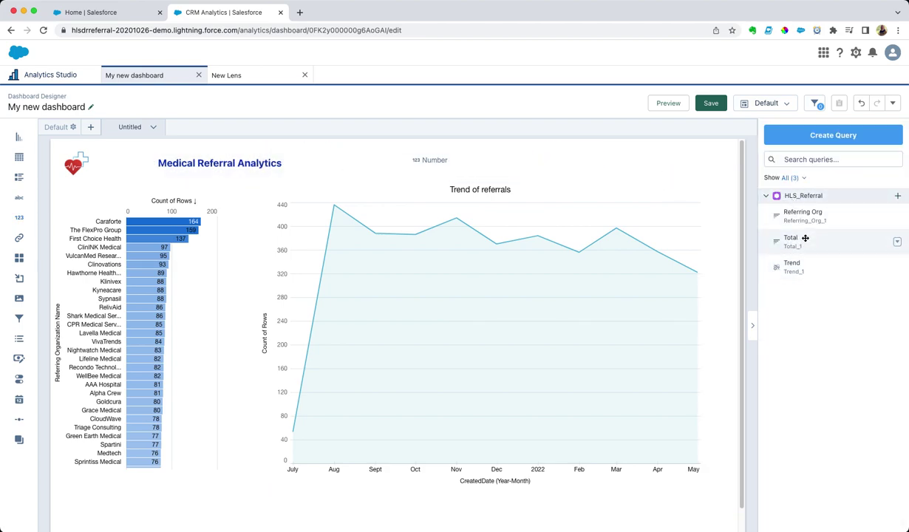
{"action": "left_click_drag", "start_coordinate": [805, 237], "coordinate": [451, 156]}
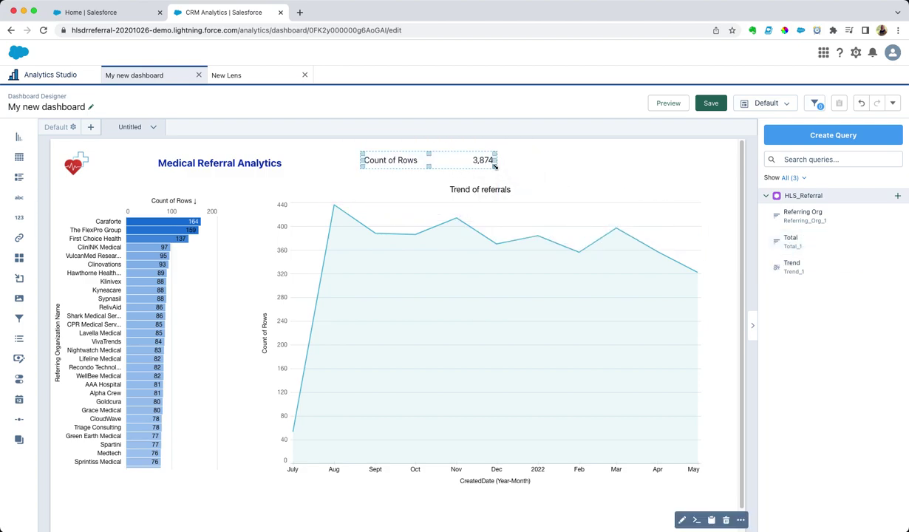
Retitle the number widget 'Total referrals - all time'.
{"action": "left_click", "coordinate": [450, 156]}
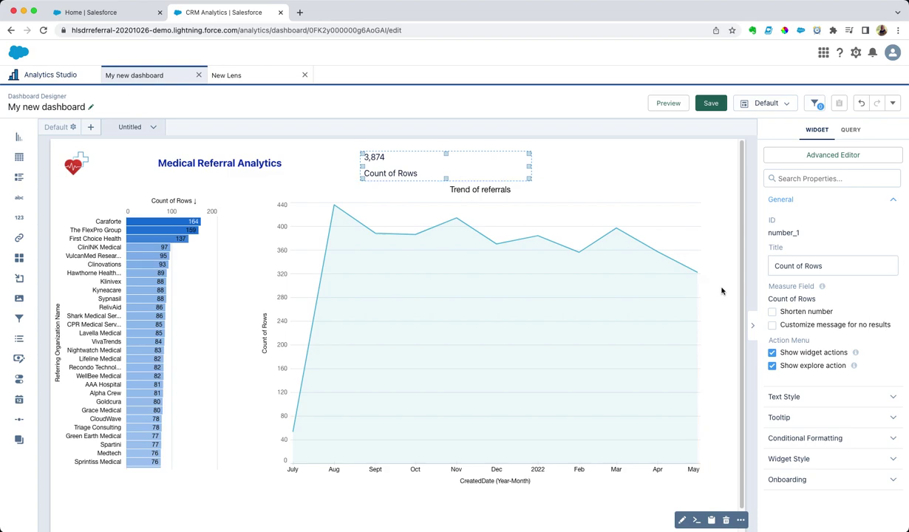
{"action": "left_click", "coordinate": [790, 268]}
{"action": "type", "text": "Total referrals - all time"}
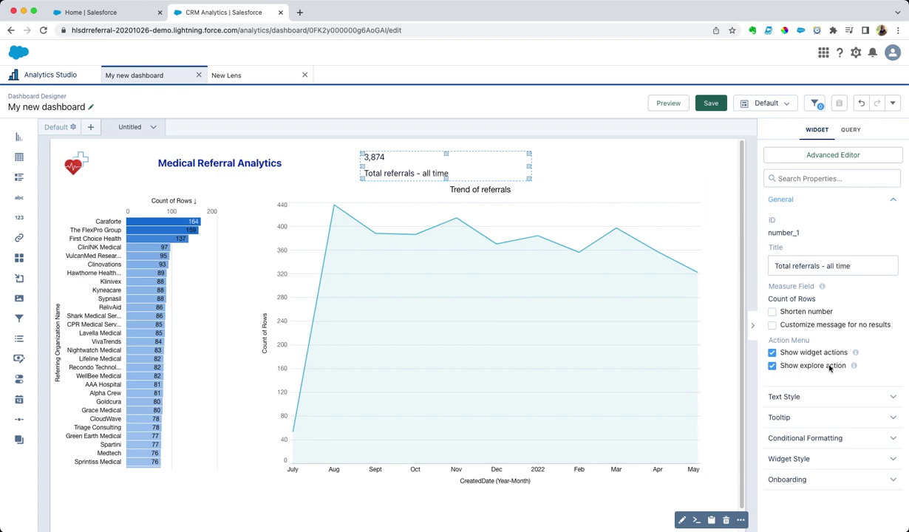
Set the total's number size to 32 and its title size to 18.
{"action": "left_click", "coordinate": [821, 396]}
{"action": "scroll", "coordinate": [820, 339], "scroll_direction": "down", "scroll_amount": 5}
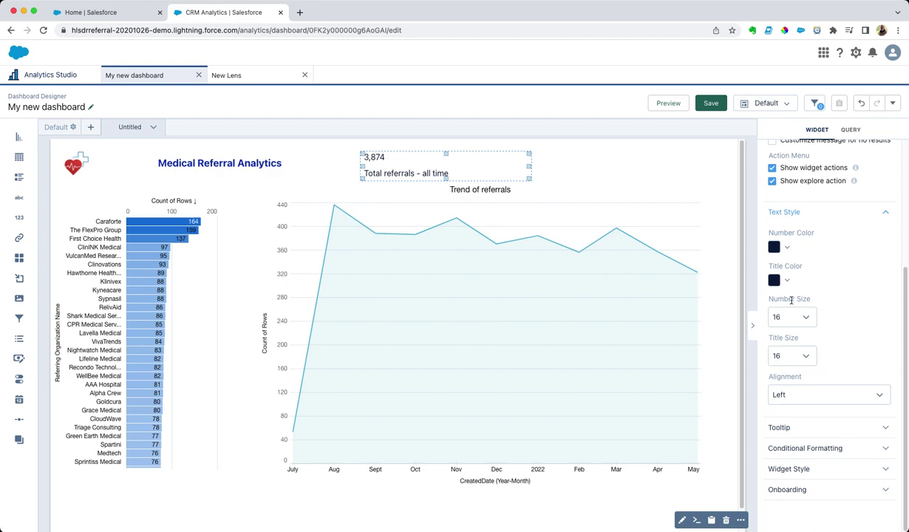
{"action": "left_click", "coordinate": [791, 316]}
{"action": "scroll", "coordinate": [785, 369], "scroll_direction": "down", "scroll_amount": 2}
{"action": "left_click", "coordinate": [782, 372]}
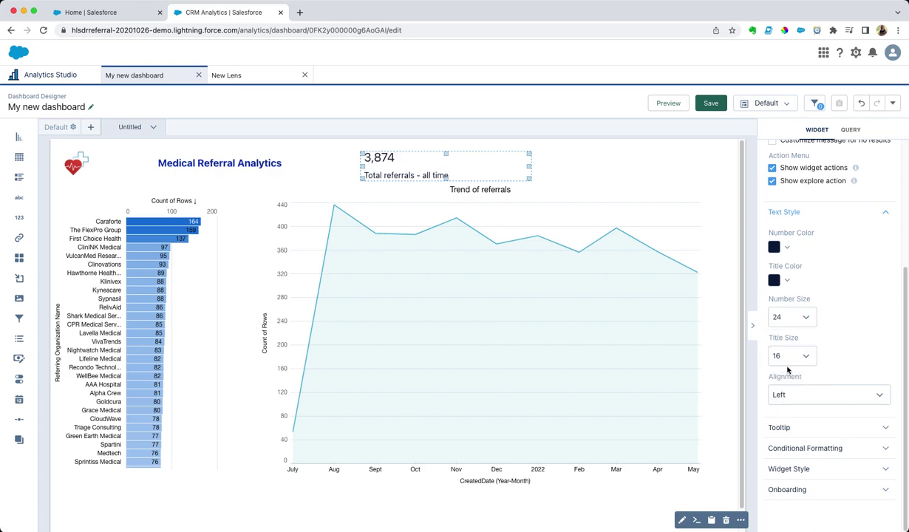
{"action": "left_click", "coordinate": [794, 323]}
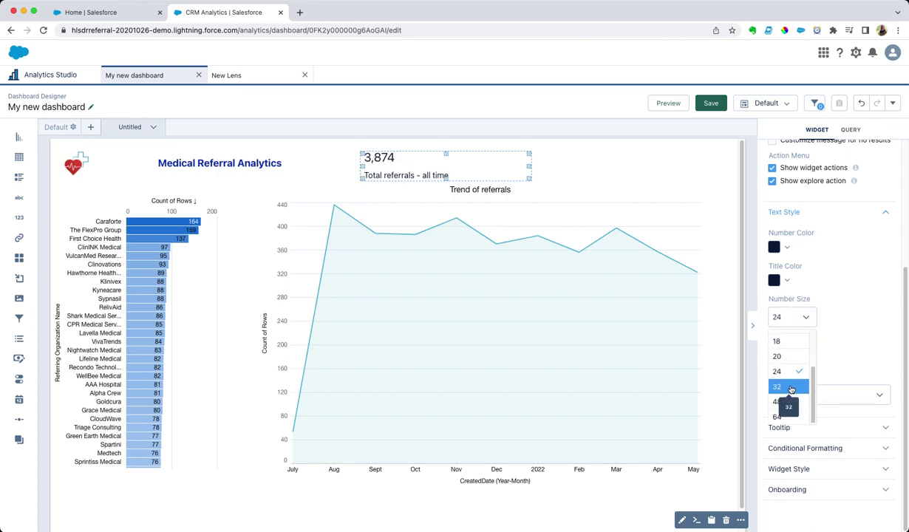
{"action": "left_click", "coordinate": [768, 386]}
{"action": "left_click", "coordinate": [798, 360]}
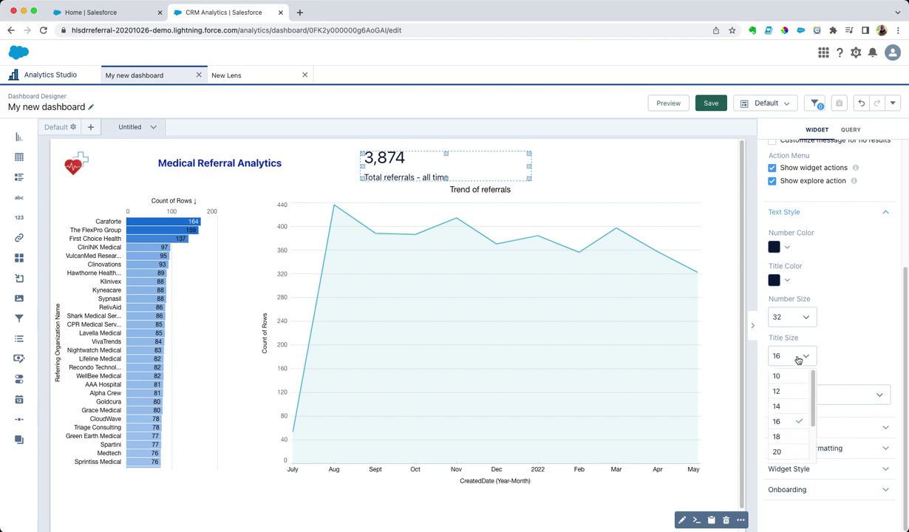
{"action": "left_click", "coordinate": [785, 436]}
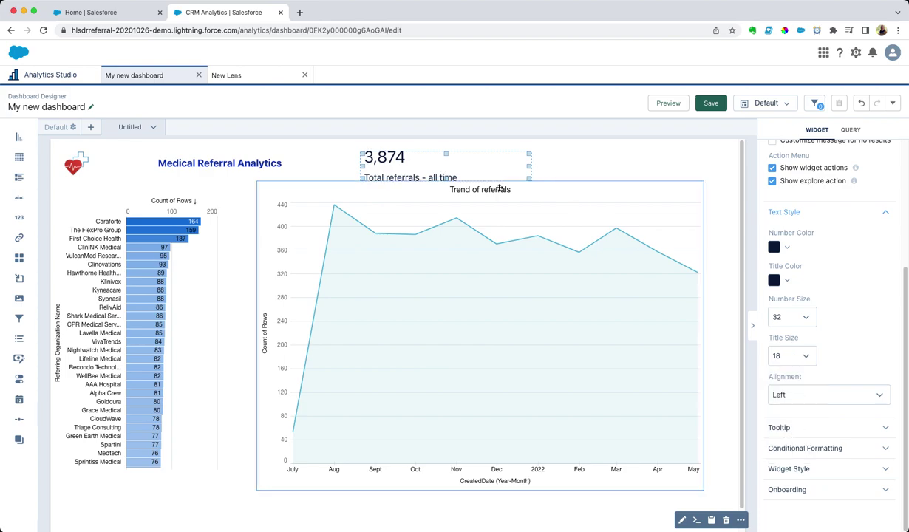
{"action": "left_click", "coordinate": [446, 151]}
{"action": "left_click", "coordinate": [576, 167]}
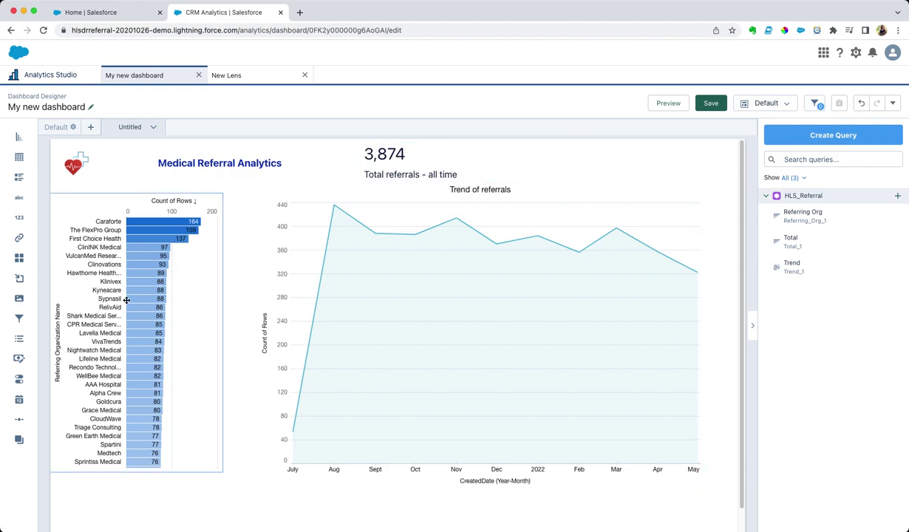
Add a top-right list filter on Referring Practitioner Name.
{"action": "left_click_drag", "start_coordinate": [19, 339], "coordinate": [580, 166]}
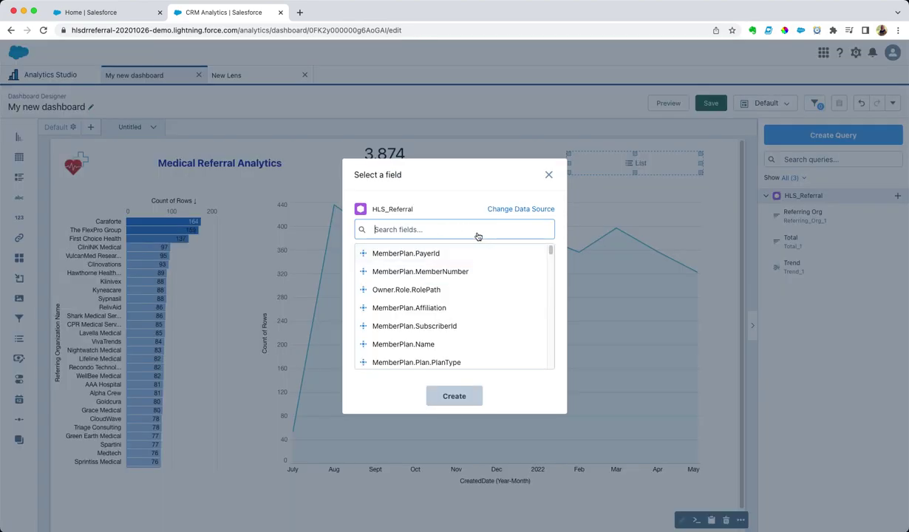
{"action": "scroll", "coordinate": [503, 316], "scroll_direction": "down", "scroll_amount": 5}
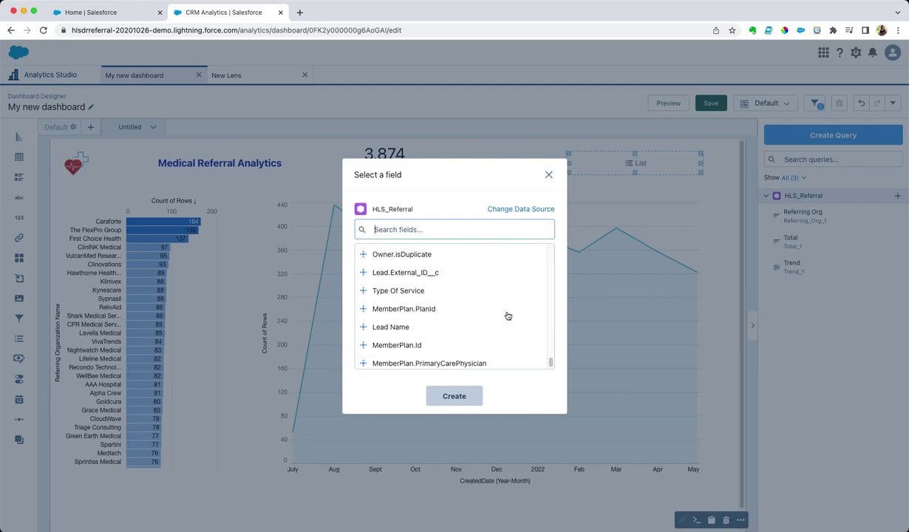
{"action": "scroll", "coordinate": [507, 314], "scroll_direction": "up", "scroll_amount": 3}
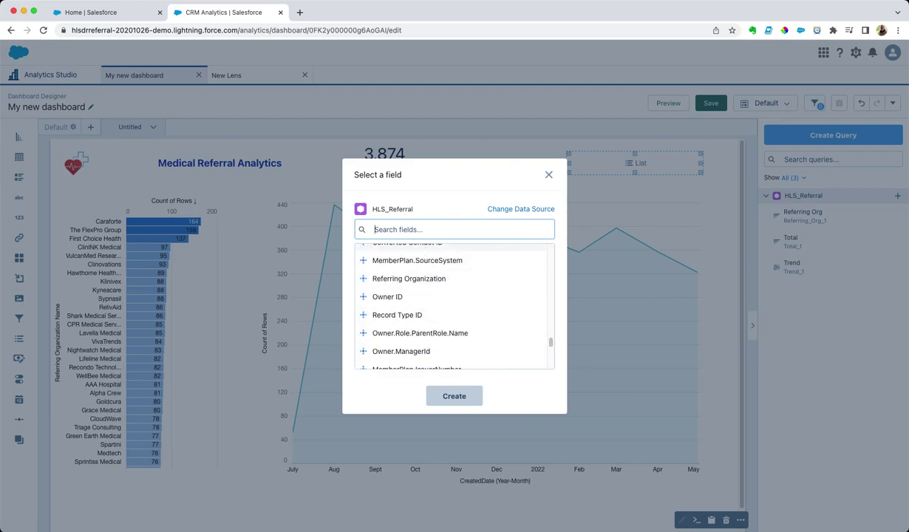
{"action": "type", "text": "name"}
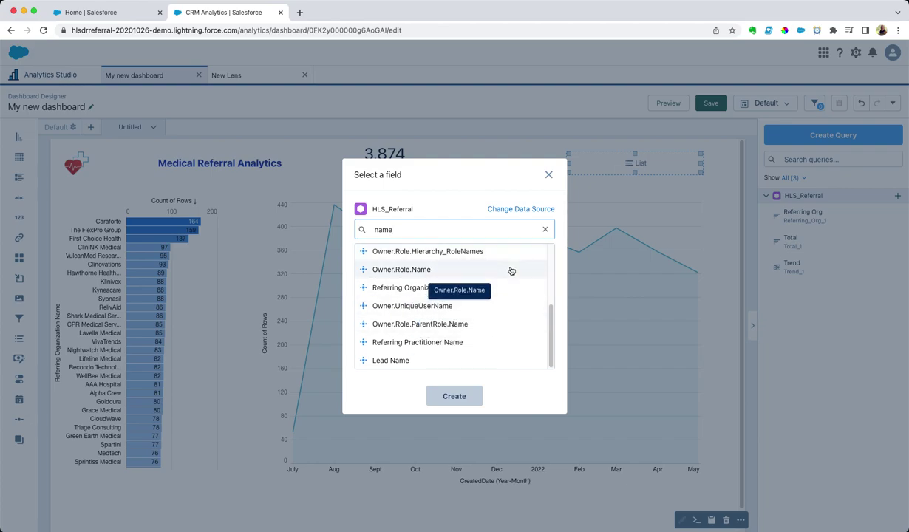
{"action": "left_click", "coordinate": [482, 342]}
{"action": "left_click", "coordinate": [485, 396]}
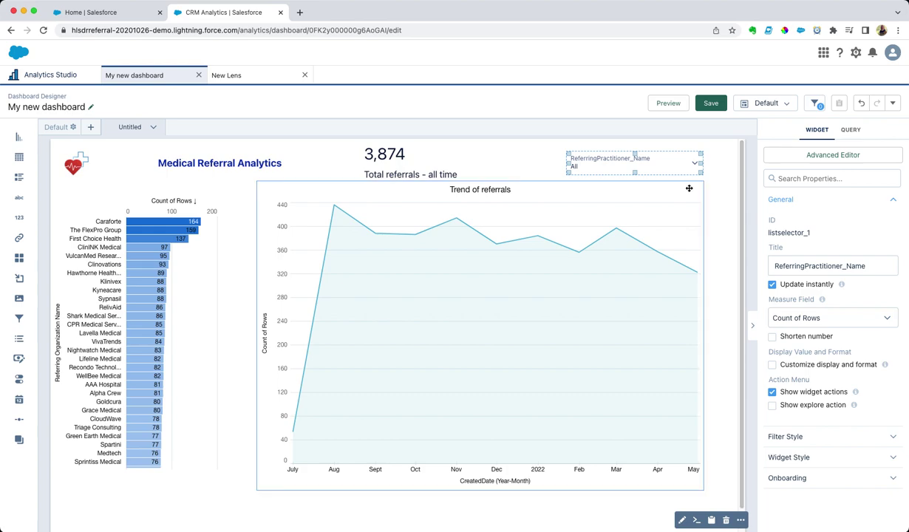
Shorten the filter's title to 'Practitioner'.
{"action": "left_click", "coordinate": [812, 266]}
{"action": "key", "text": "BackSpace"}
{"action": "key", "text": "BackSpace"}
{"action": "key", "text": "BackSpace"}
{"action": "key", "text": "BackSpace"}
{"action": "key", "text": "BackSpace"}
{"action": "key", "text": "BackSpace"}
{"action": "key", "text": "BackSpace"}
{"action": "key", "text": "BackSpace"}
{"action": "key", "text": "BackSpace"}
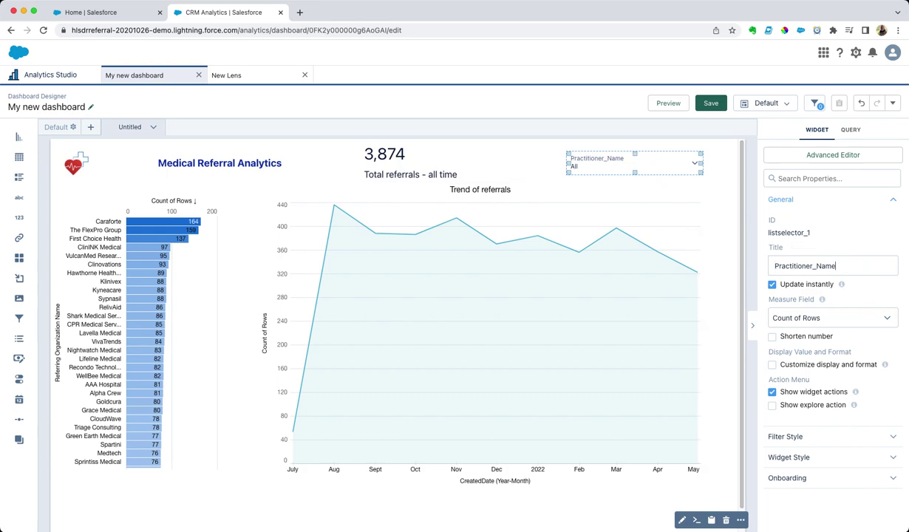
{"action": "left_click", "coordinate": [730, 266]}
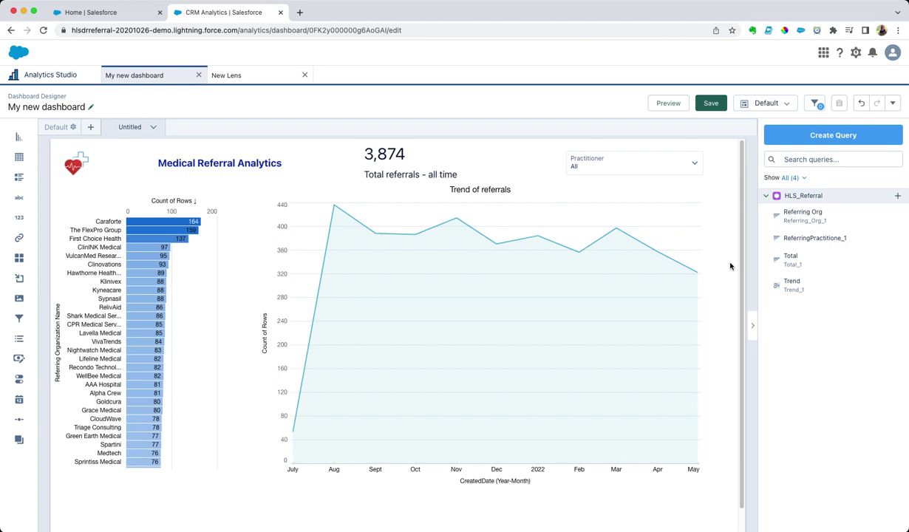
Save, set the organization bar chart to Multiple selection, and preview the dashboard.
{"action": "key", "text": "ctrl+s"}
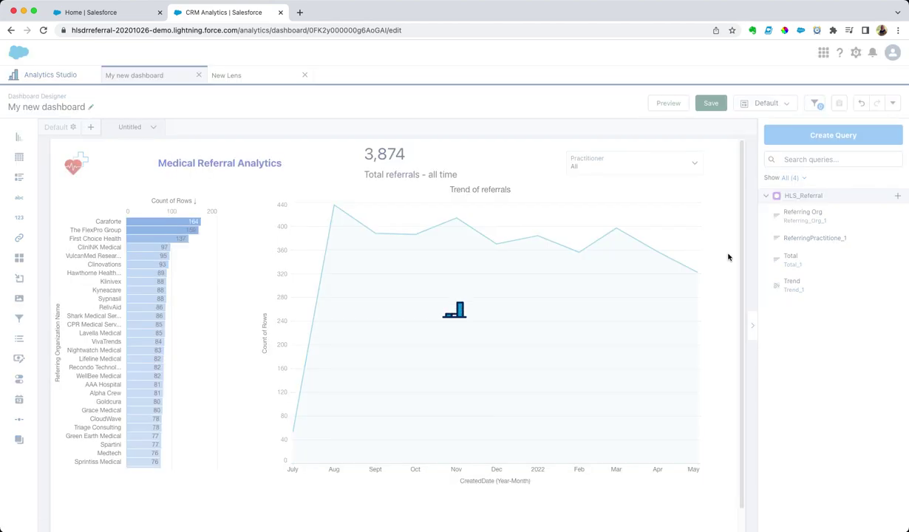
{"action": "left_click", "coordinate": [148, 333]}
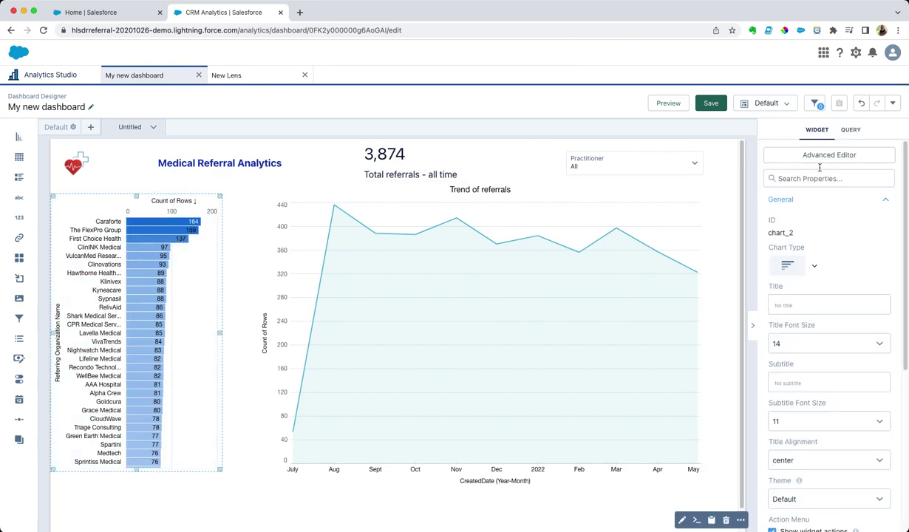
{"action": "left_click", "coordinate": [850, 130]}
{"action": "left_click", "coordinate": [812, 344]}
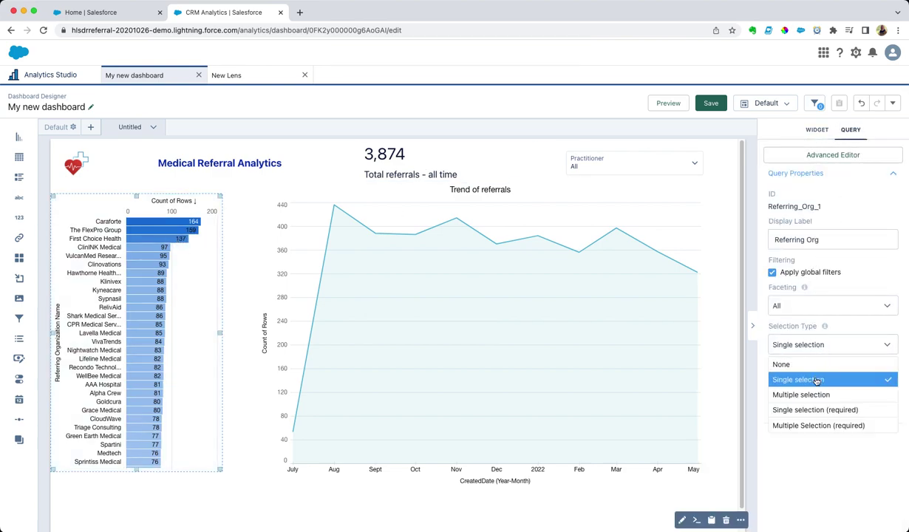
{"action": "left_click", "coordinate": [801, 395]}
{"action": "left_click", "coordinate": [720, 365]}
{"action": "left_click", "coordinate": [669, 104]}
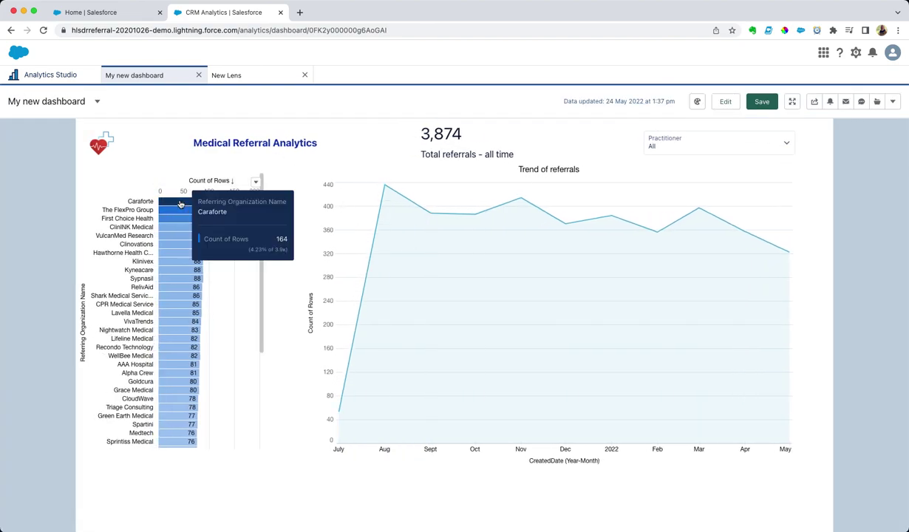
{"action": "left_click", "coordinate": [180, 204]}
{"action": "left_click", "coordinate": [178, 210]}
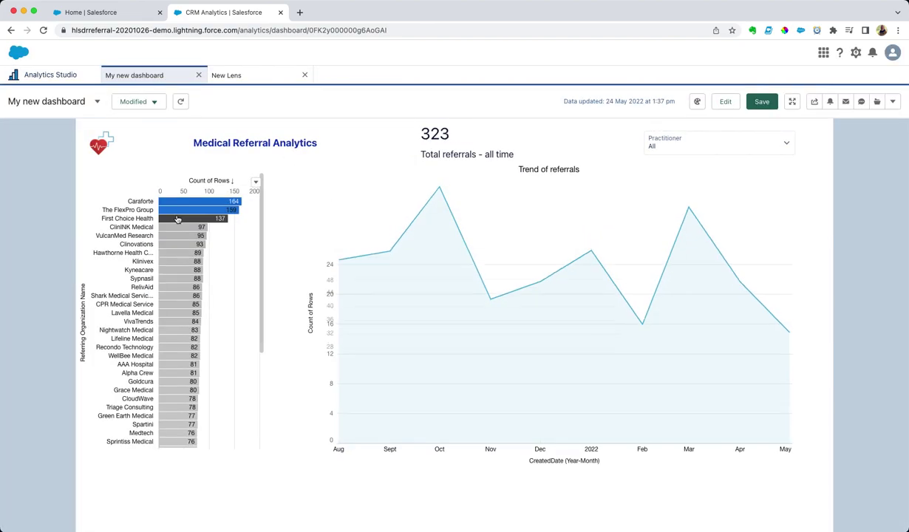
{"action": "left_click", "coordinate": [177, 219]}
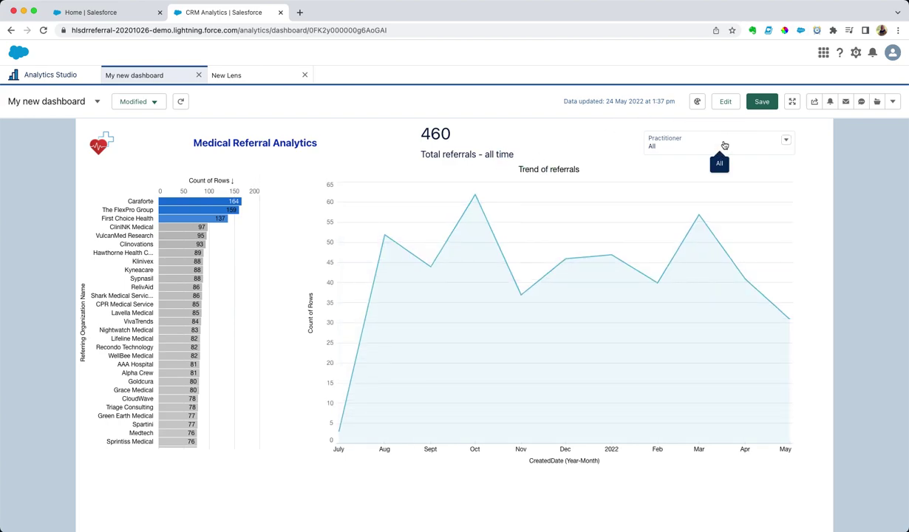
{"action": "left_click", "coordinate": [724, 144]}
{"action": "left_click", "coordinate": [653, 215]}
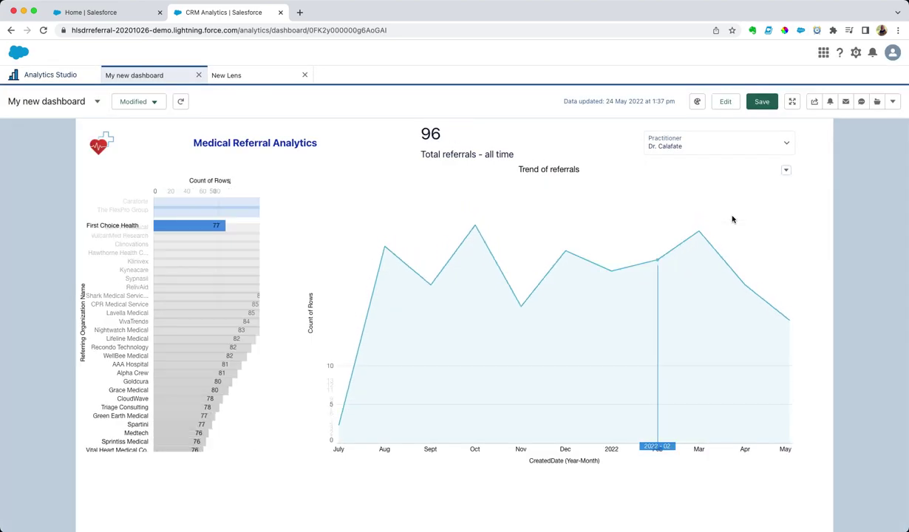
{"action": "left_click", "coordinate": [182, 103]}
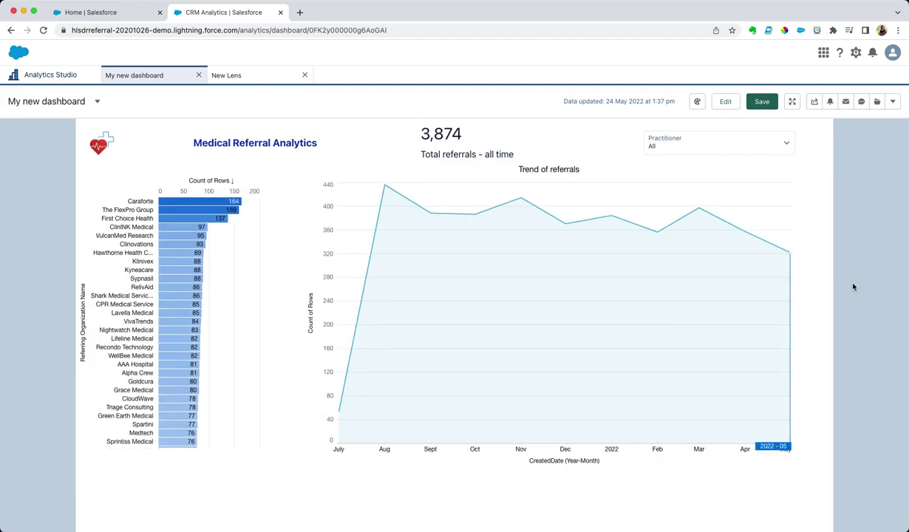